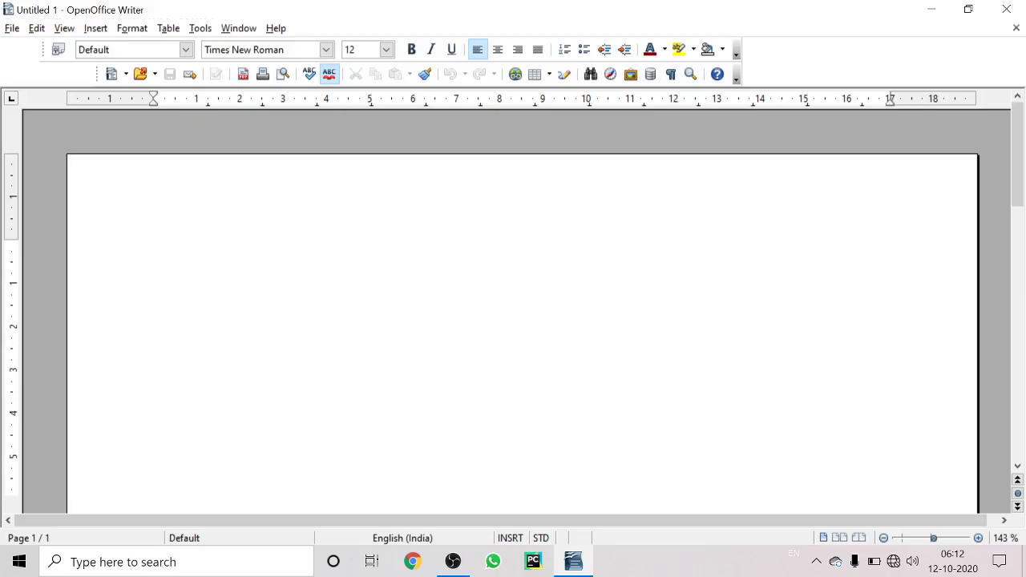
{"action": "left_click", "coordinate": [95, 29]}
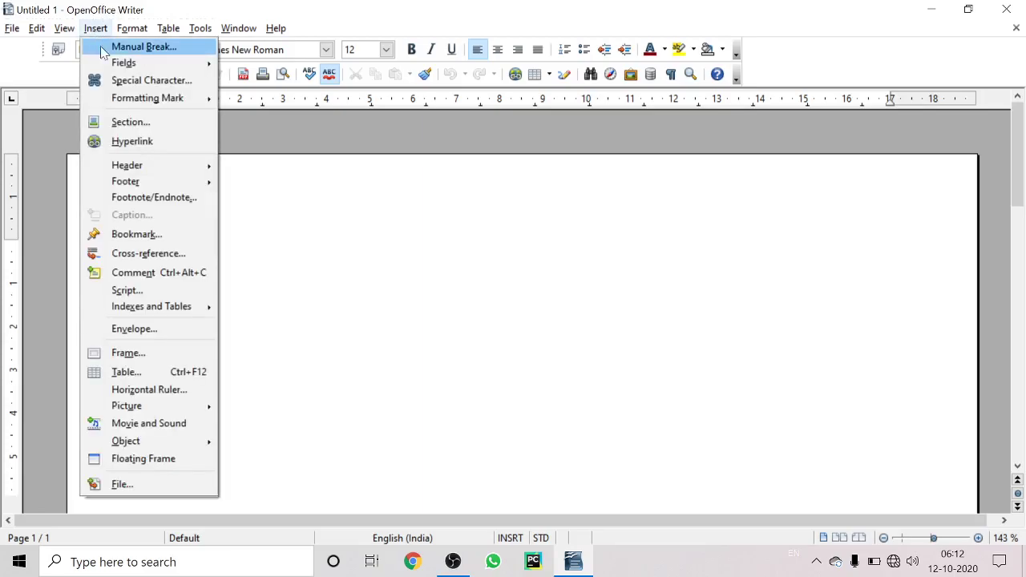
{"action": "mouse_move", "coordinate": [139, 185]}
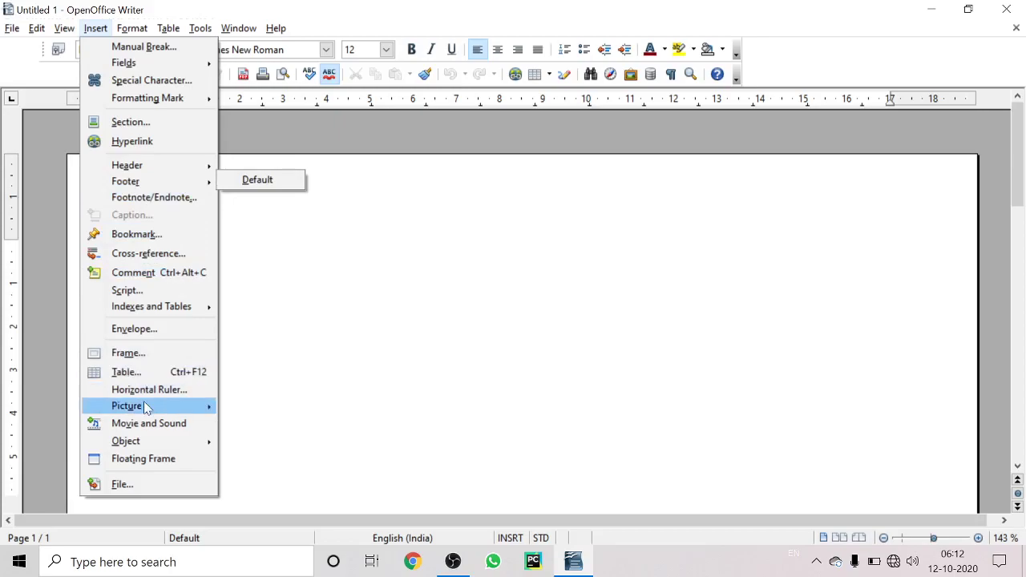
{"action": "mouse_move", "coordinate": [145, 410]}
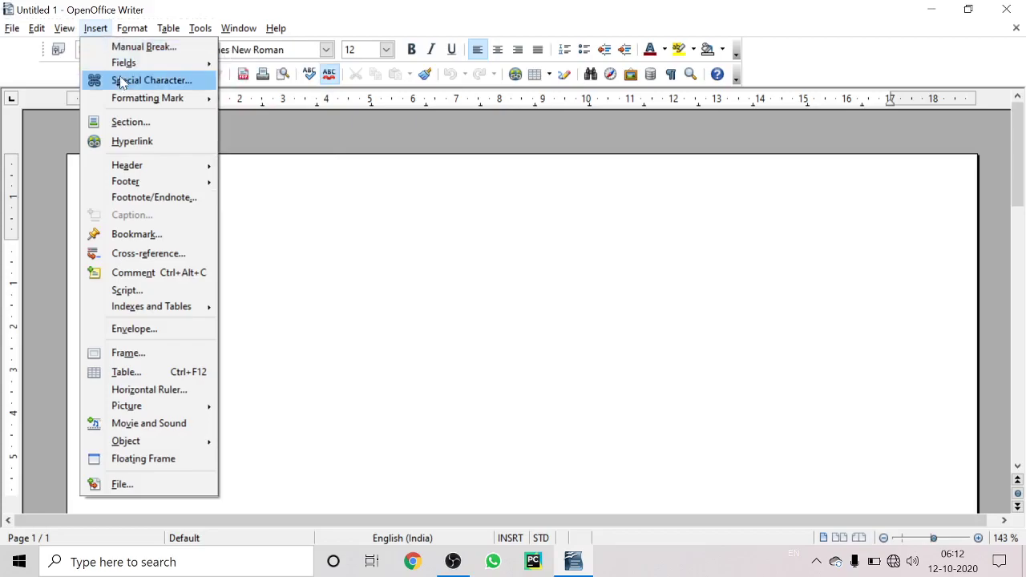
{"action": "mouse_move", "coordinate": [149, 168]}
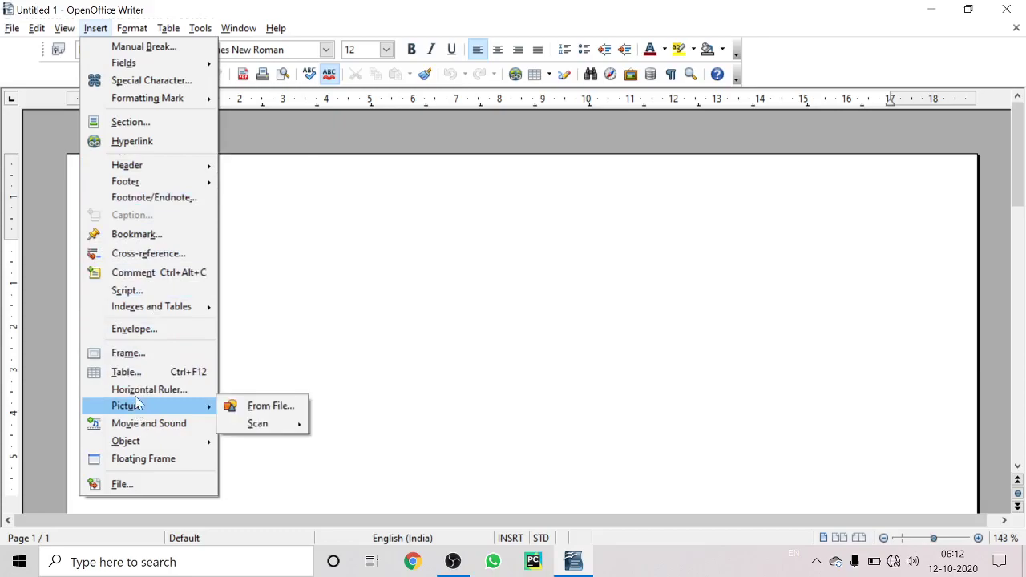
{"action": "left_click", "coordinate": [119, 5]}
{"action": "left_click", "coordinate": [132, 27]}
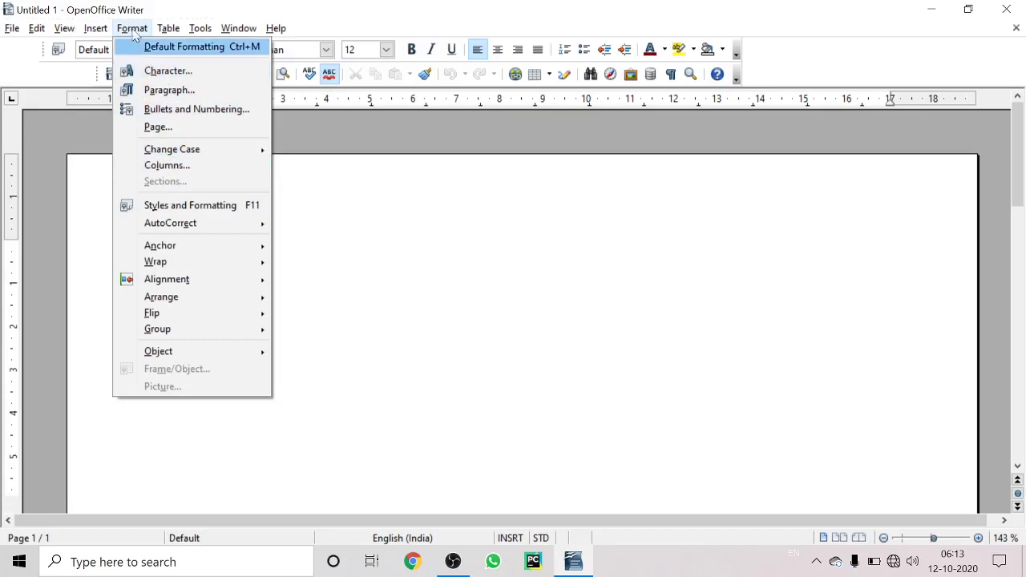
Step: Add the Default header to the page and remove it again together with its contents
{"action": "mouse_move", "coordinate": [95, 28]}
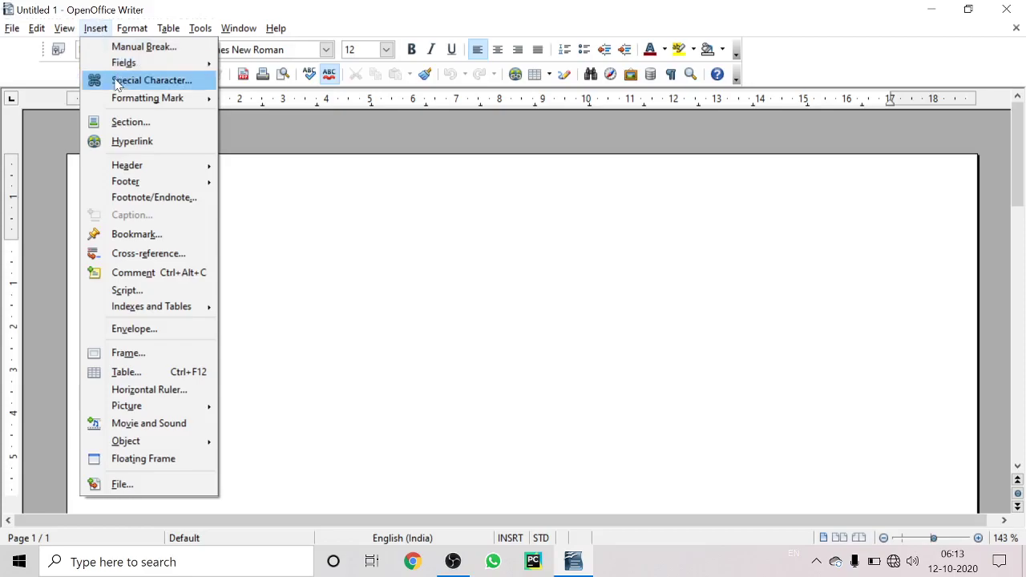
{"action": "mouse_move", "coordinate": [135, 172]}
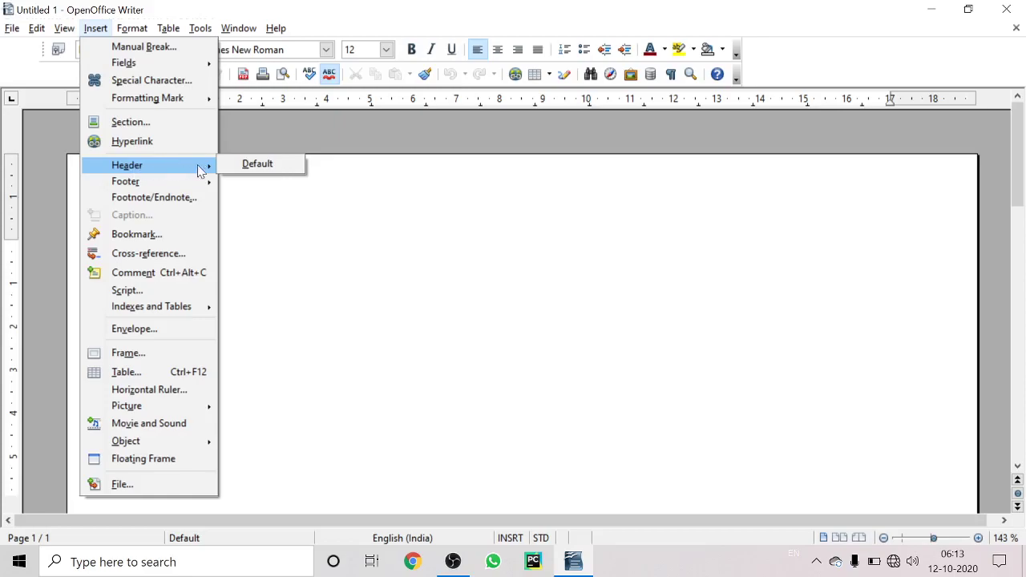
{"action": "left_click", "coordinate": [236, 165]}
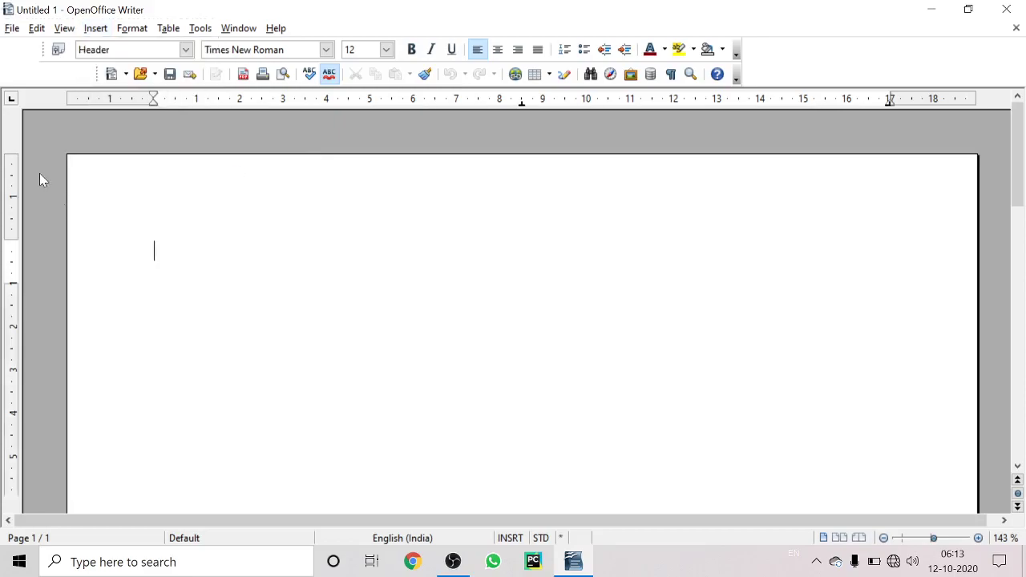
{"action": "left_click", "coordinate": [102, 30]}
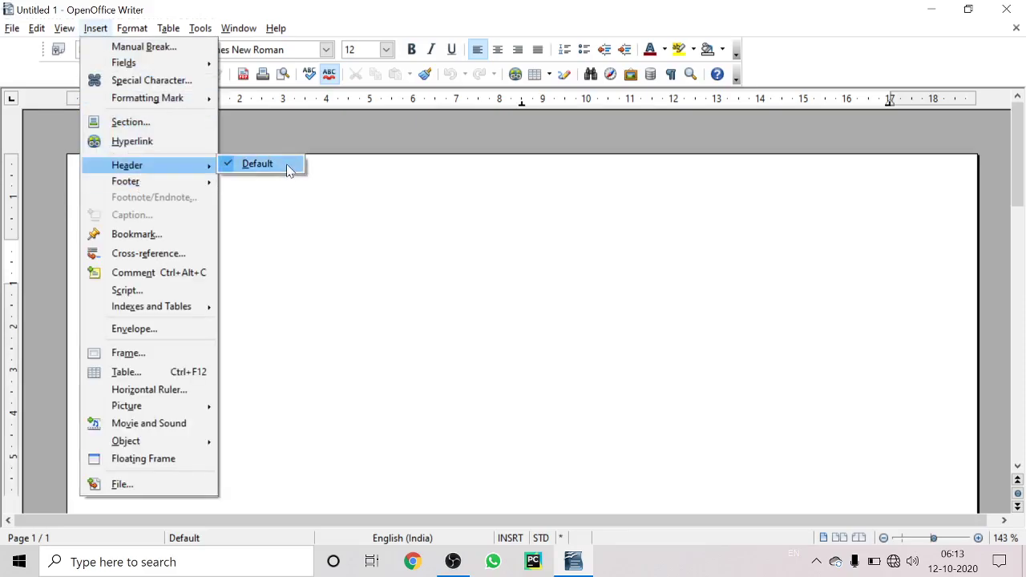
{"action": "left_click", "coordinate": [288, 171]}
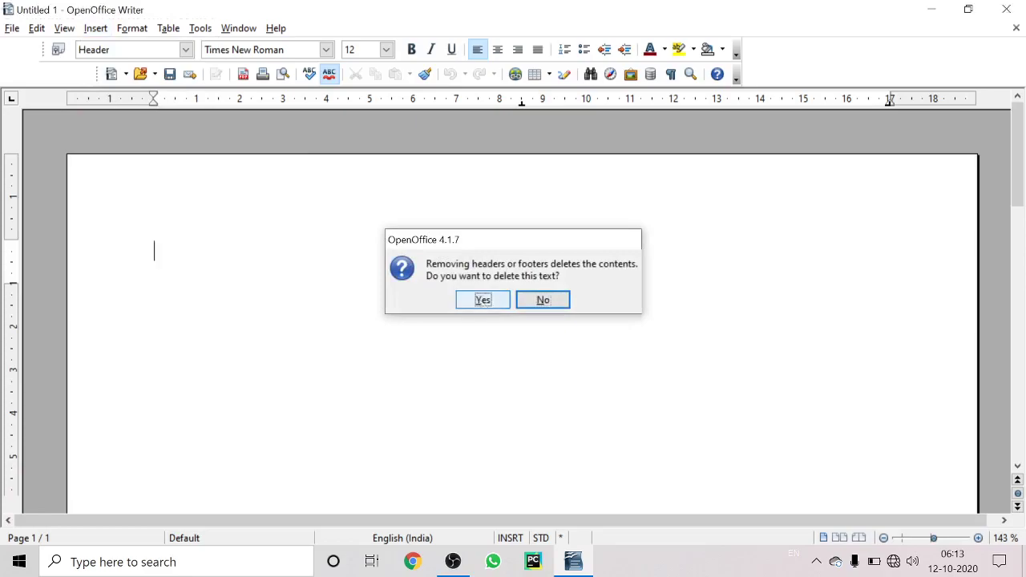
{"action": "left_click", "coordinate": [483, 301]}
Step: Insert the Default header on the page and enter COMPUTER EDUCATION at its left margin
{"action": "left_click", "coordinate": [92, 30]}
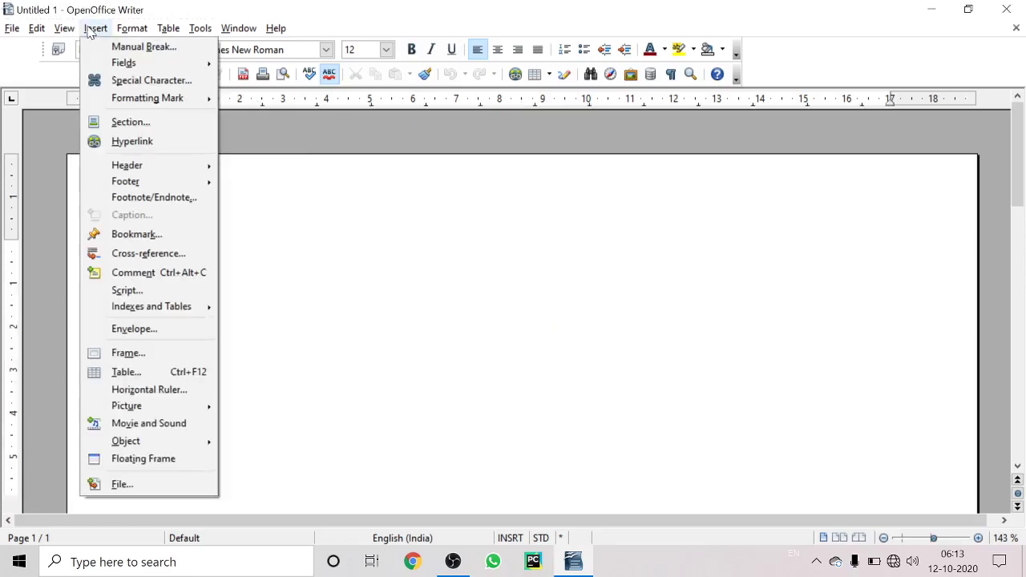
{"action": "mouse_move", "coordinate": [169, 170]}
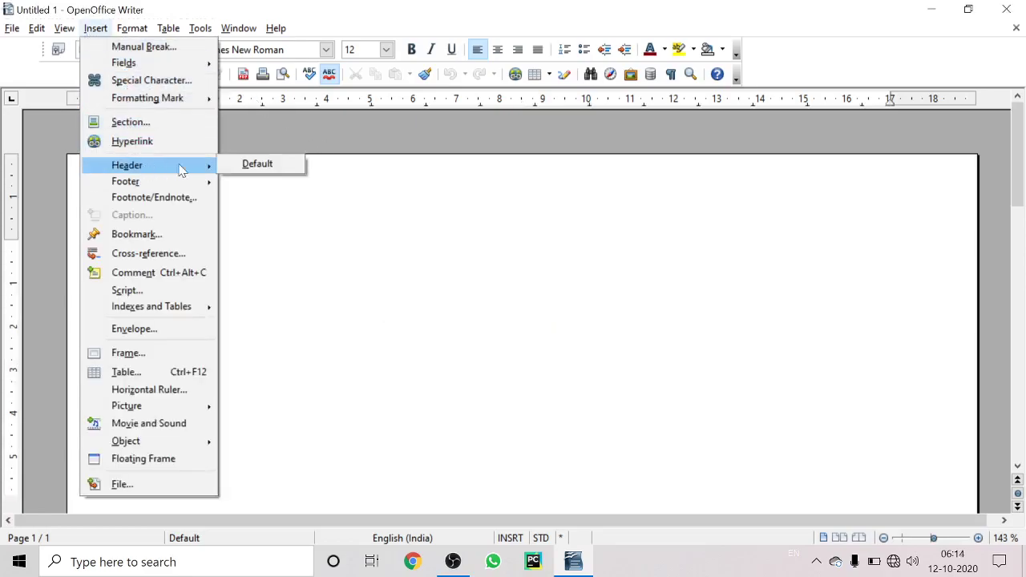
{"action": "left_click", "coordinate": [240, 165]}
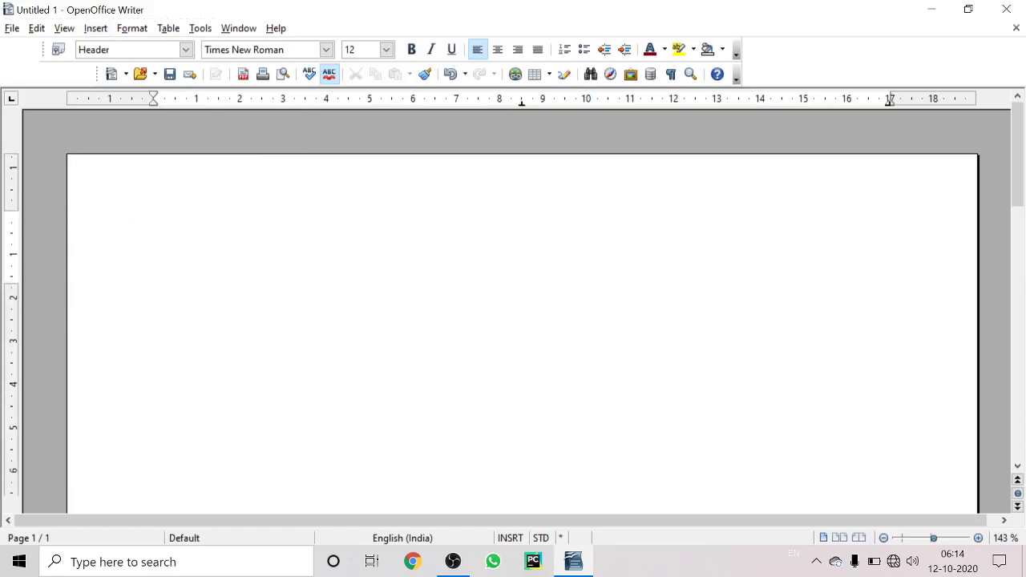
{"action": "key", "text": "Caps_Lock"}
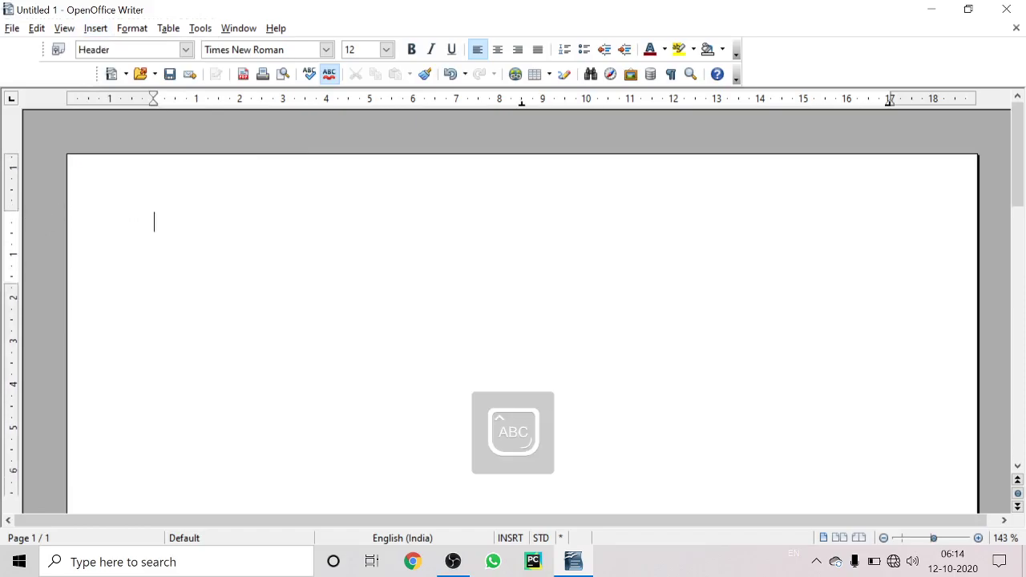
{"action": "type", "text": "COMP"}
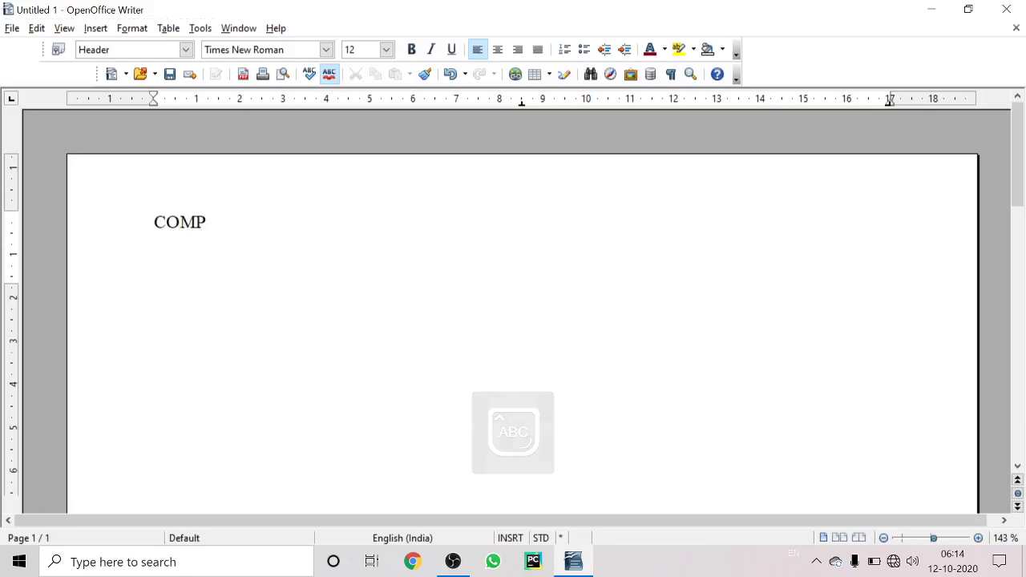
{"action": "type", "text": "UTER EDUCA"}
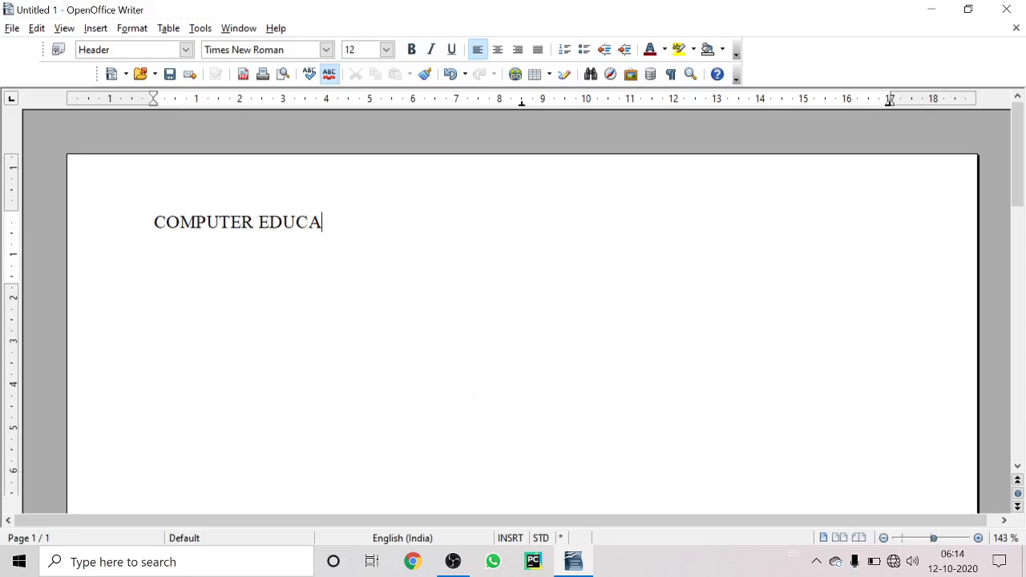
{"action": "type", "text": "TION"}
Step: Add CLASS IX at the right tab stop of the header line, leaving the centre empty
{"action": "key", "text": "Tab"}
{"action": "key", "text": "Tab"}
{"action": "key", "text": "BackSpace"}
{"action": "key", "text": "Tab"}
{"action": "type", "text": "CLASS IX"}
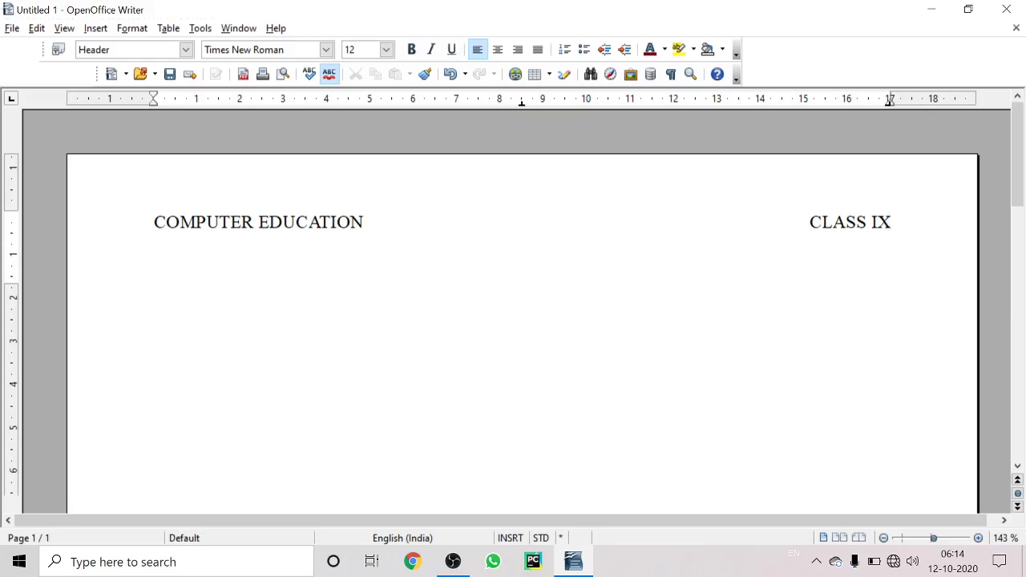
{"action": "left_click", "coordinate": [522, 222]}
{"action": "left_click", "coordinate": [96, 29]}
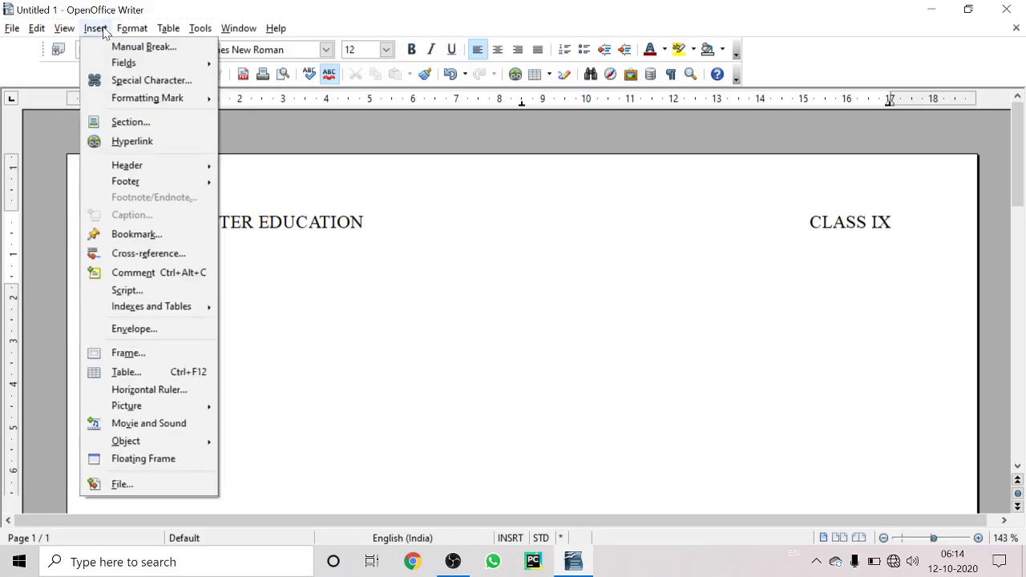
{"action": "mouse_move", "coordinate": [115, 70]}
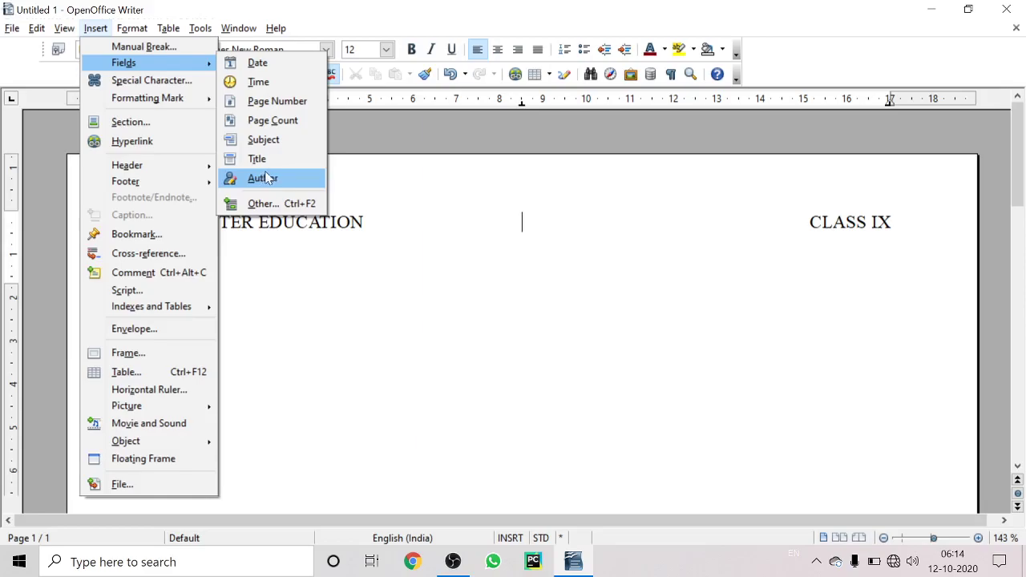
{"action": "key", "text": "Escape"}
{"action": "key", "text": "Escape"}
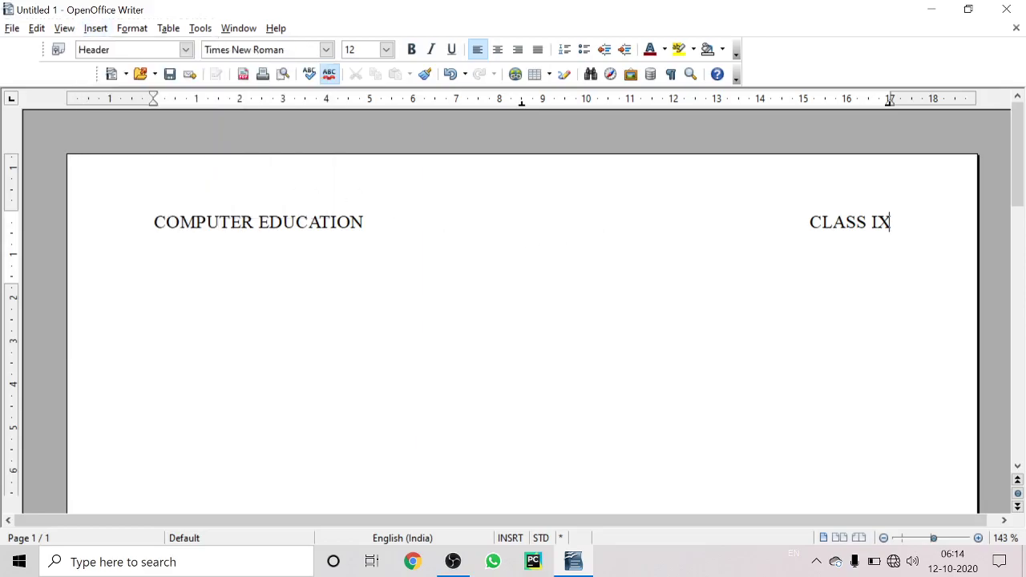
Step: Insert the Default footer on the page and enlarge its area to about 2 cm high
{"action": "left_click", "coordinate": [96, 28]}
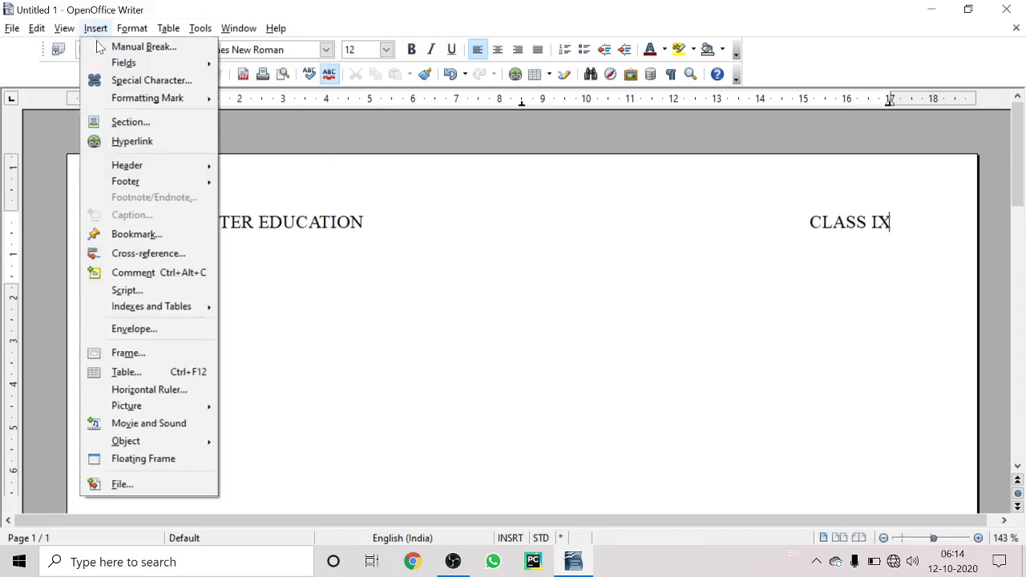
{"action": "mouse_move", "coordinate": [137, 183]}
{"action": "left_click", "coordinate": [256, 190]}
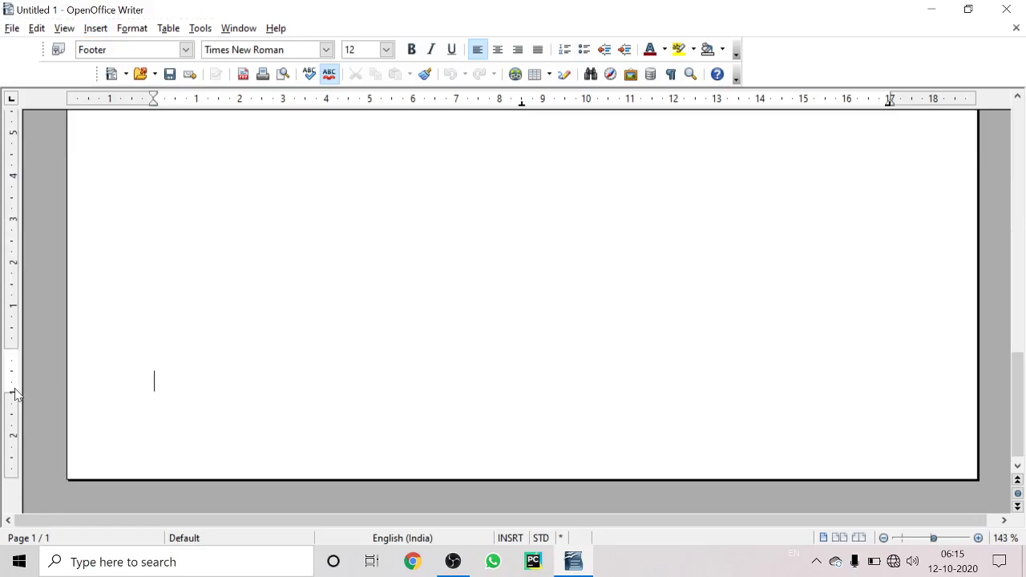
{"action": "left_click_drag", "start_coordinate": [12, 391], "coordinate": [18, 429]}
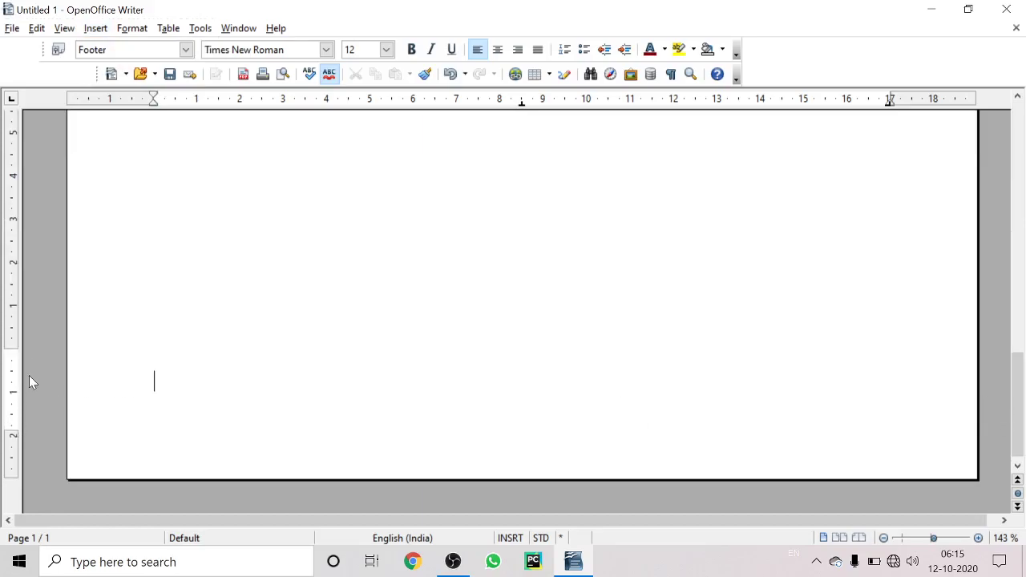
Step: Insert the Page Number and Page Count fields separated by OF in the footer, and advance to its centre tab stop
{"action": "left_click", "coordinate": [96, 28]}
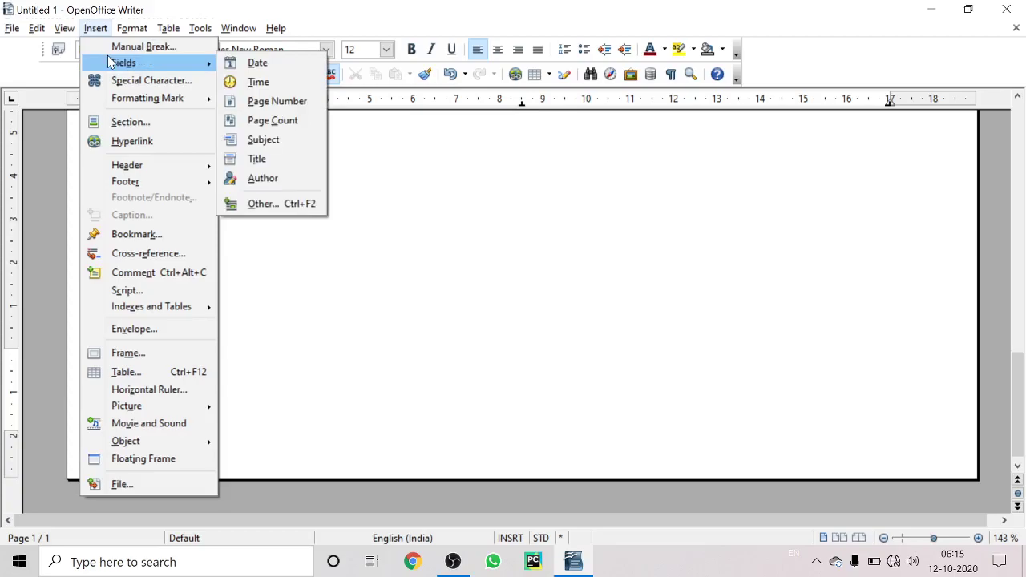
{"action": "left_click", "coordinate": [253, 101]}
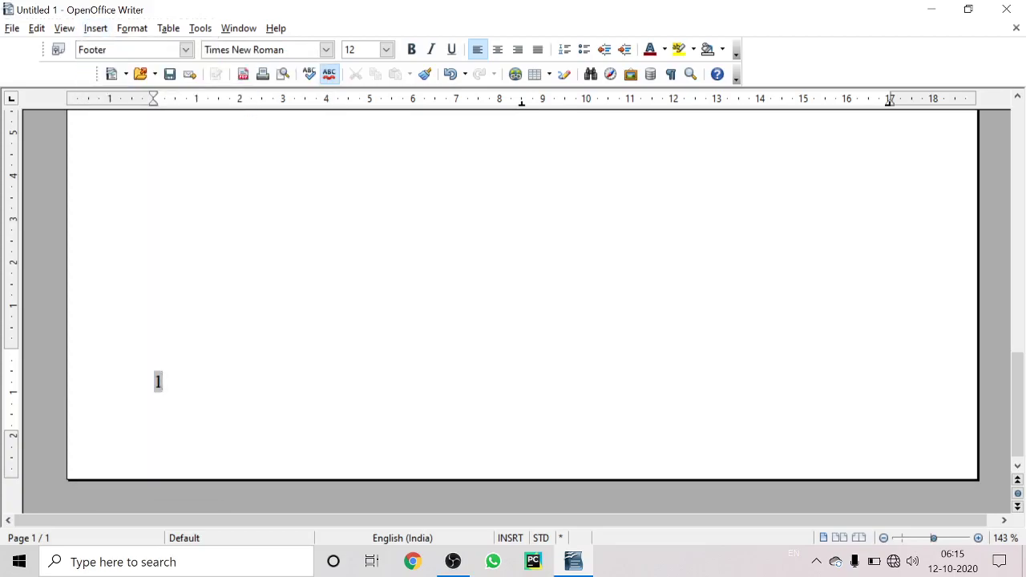
{"action": "type", "text": "OF"}
{"action": "left_click", "coordinate": [96, 29]}
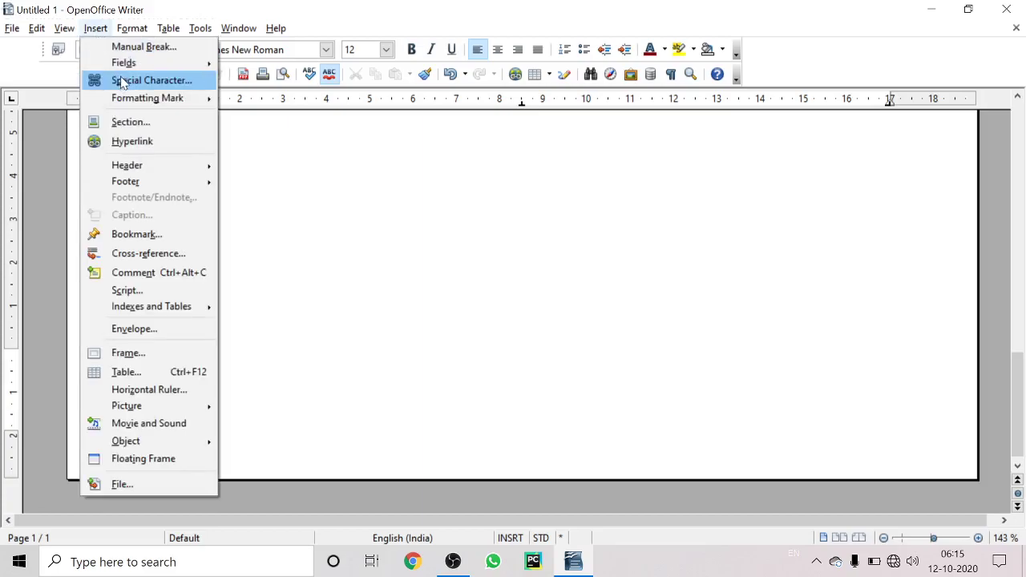
{"action": "mouse_move", "coordinate": [126, 67]}
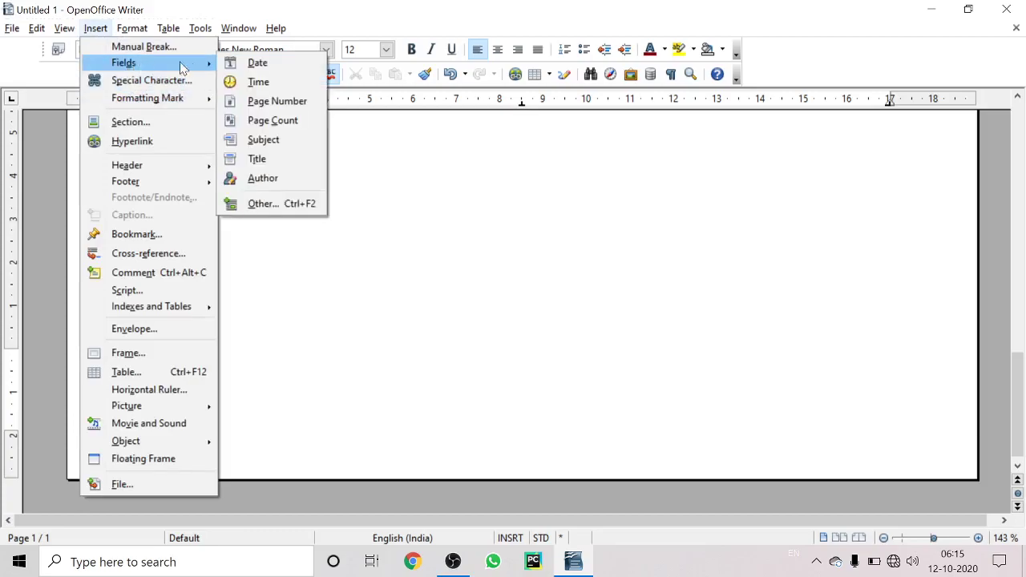
{"action": "left_click", "coordinate": [265, 121]}
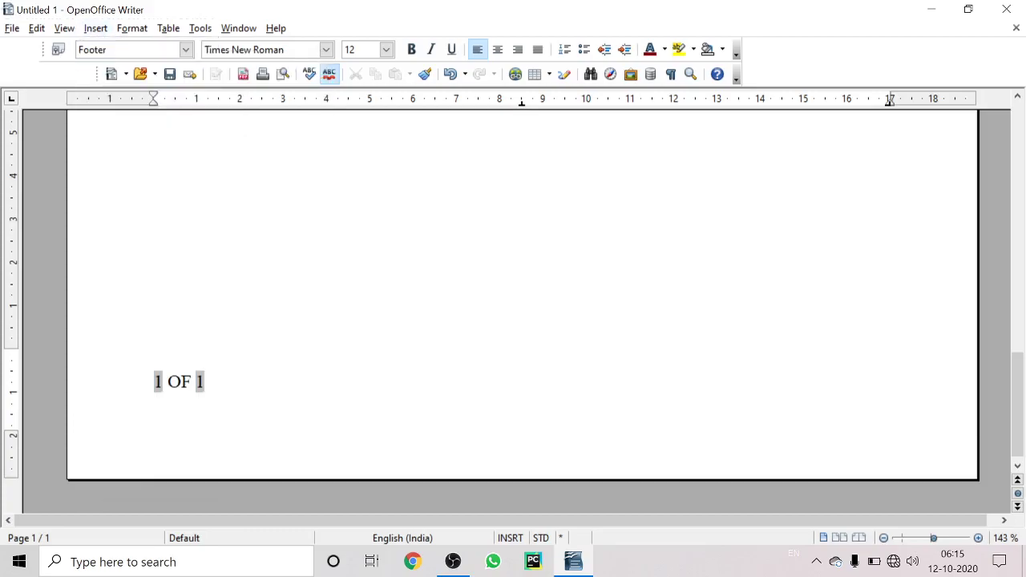
{"action": "key", "text": "Tab"}
Step: Examine the options for the Statistics, Page and Sender document fields, and leave without inserting any
{"action": "left_click", "coordinate": [96, 28]}
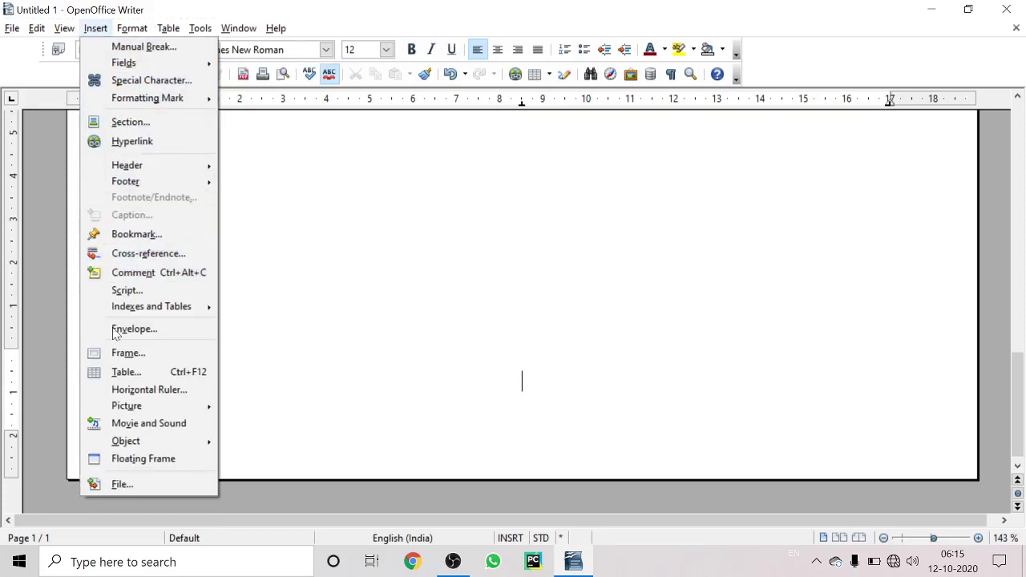
{"action": "mouse_move", "coordinate": [120, 64]}
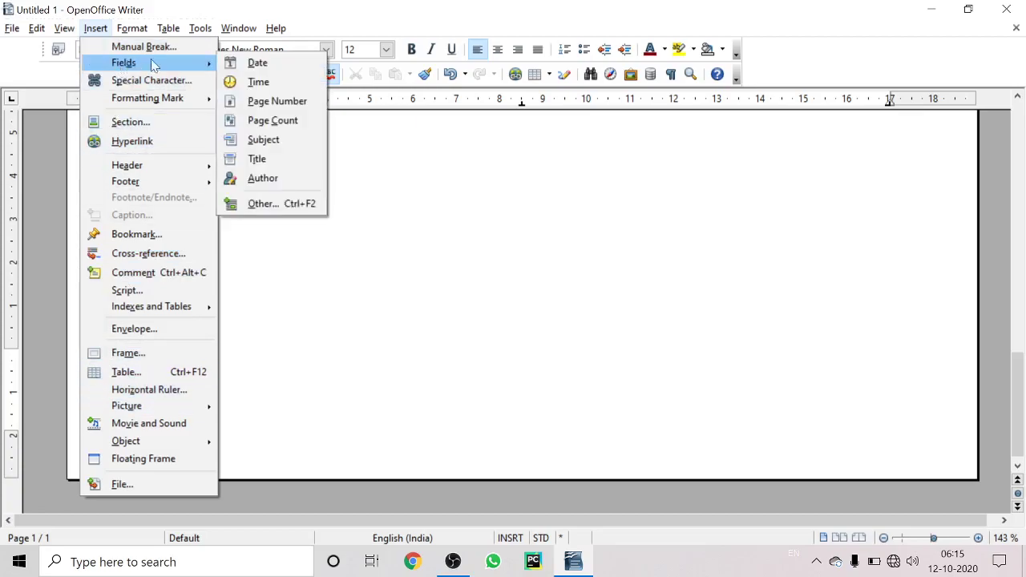
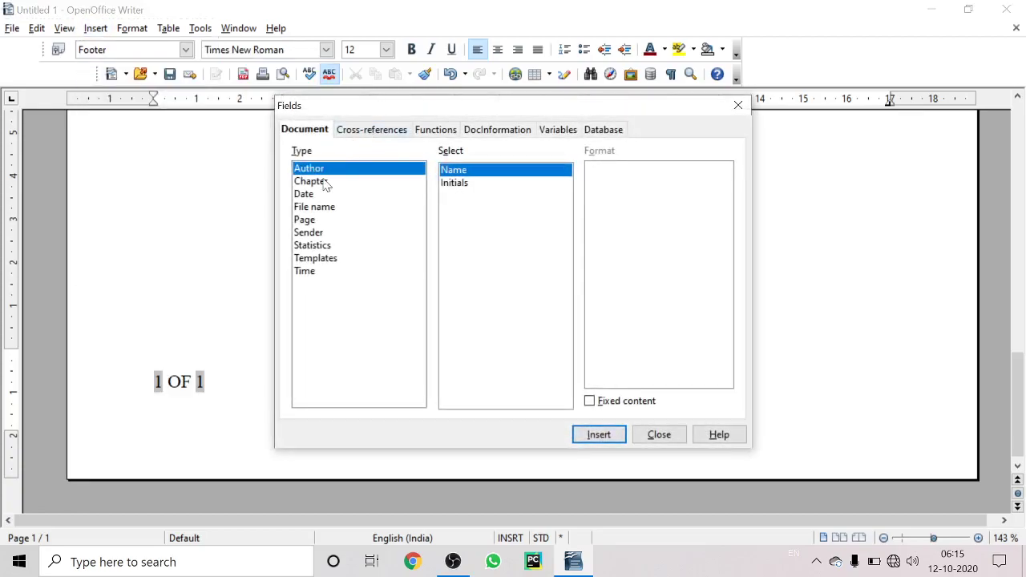
{"action": "left_click", "coordinate": [322, 247]}
{"action": "left_click", "coordinate": [313, 221]}
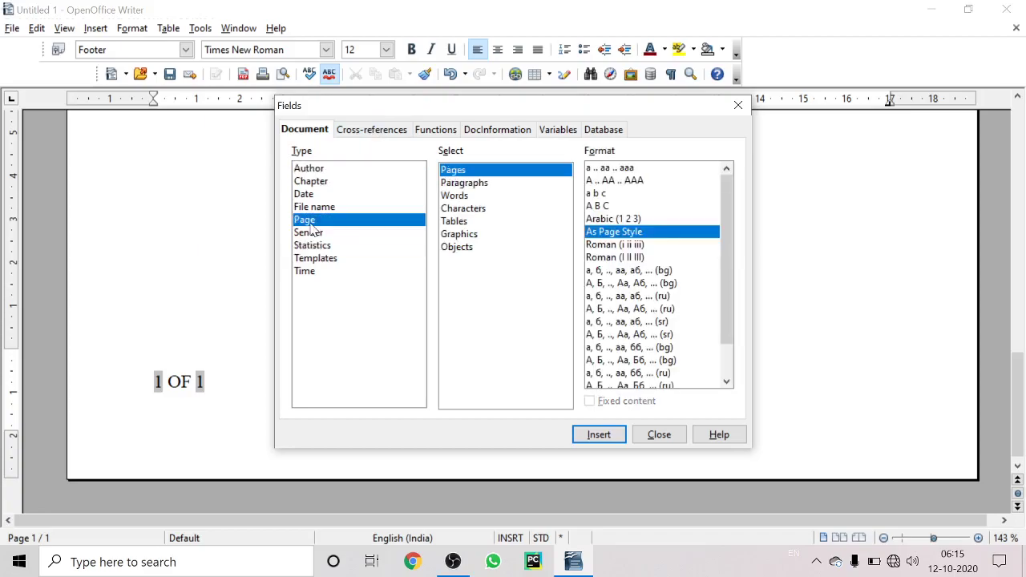
{"action": "left_click", "coordinate": [312, 233]}
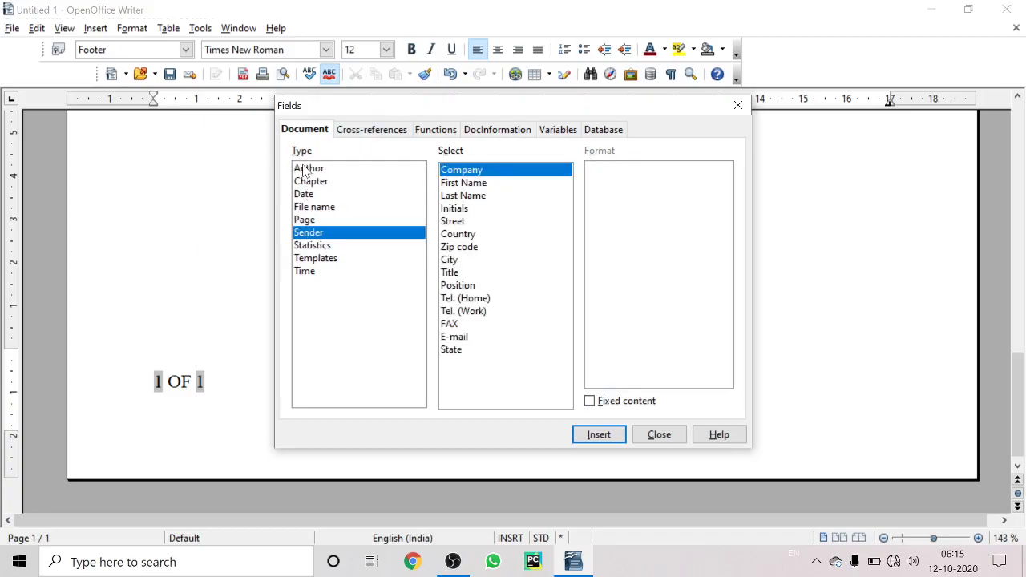
{"action": "left_click", "coordinate": [310, 220]}
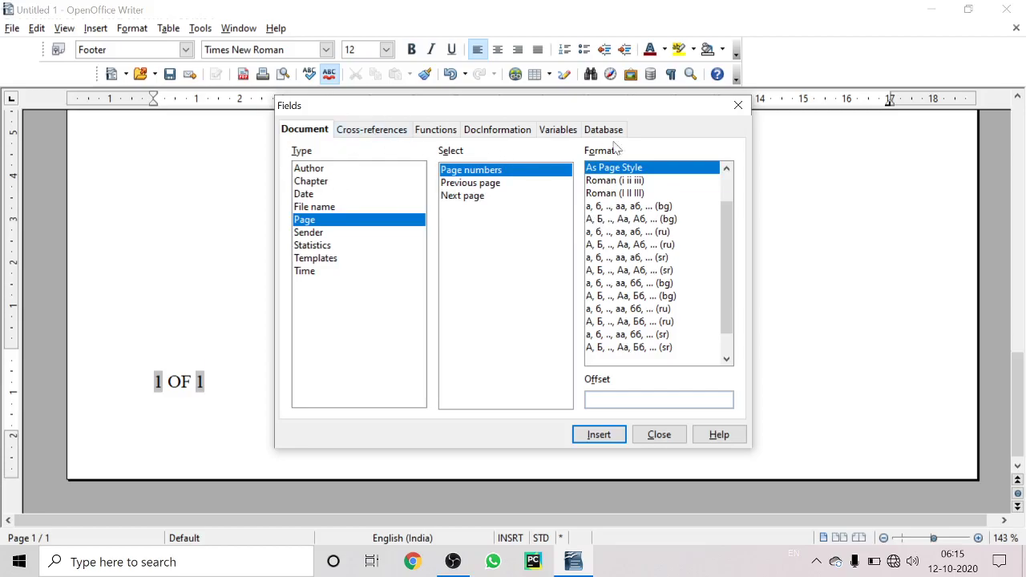
{"action": "left_click", "coordinate": [737, 105]}
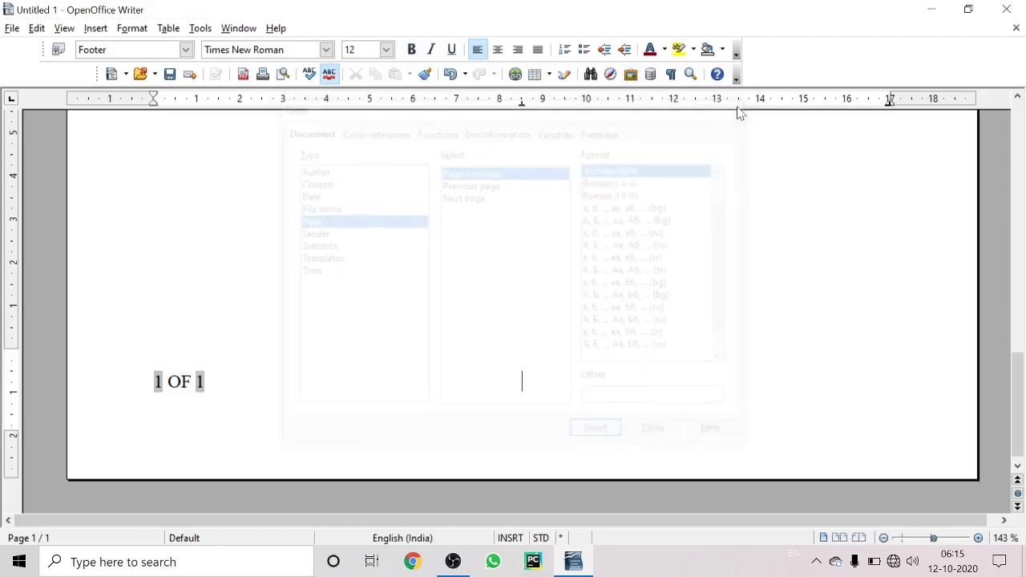
Step: Insert the Date field at the centre tab stop of the footer
{"action": "left_click", "coordinate": [96, 28]}
{"action": "left_click", "coordinate": [97, 23]}
{"action": "left_click", "coordinate": [95, 27]}
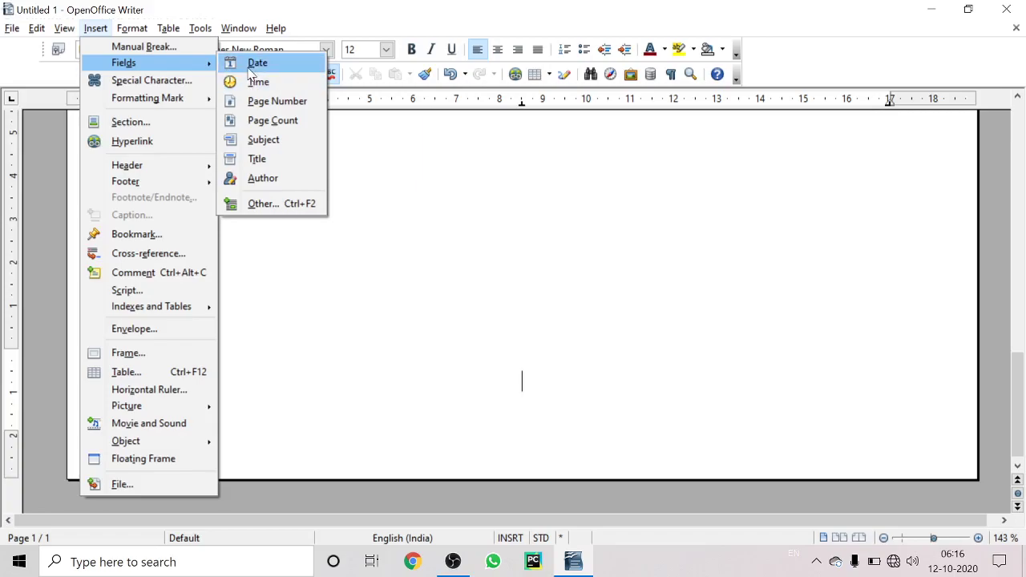
{"action": "left_click", "coordinate": [251, 62]}
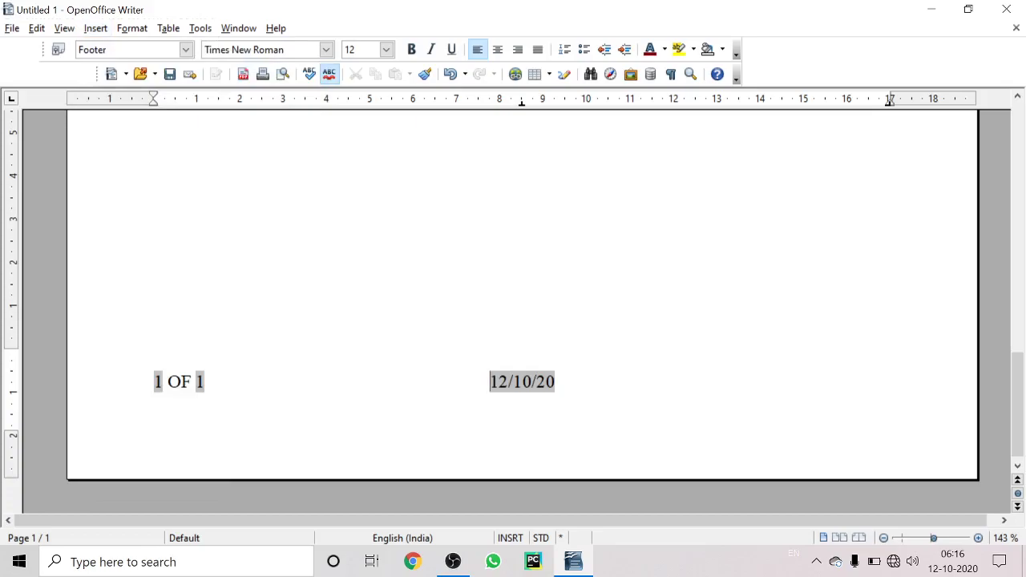
Step: Enter THIS IS THE TEXT in the body of the first page and add two page breaks after it
{"action": "scroll", "coordinate": [520, 312], "scroll_direction": "up", "scroll_amount": 10}
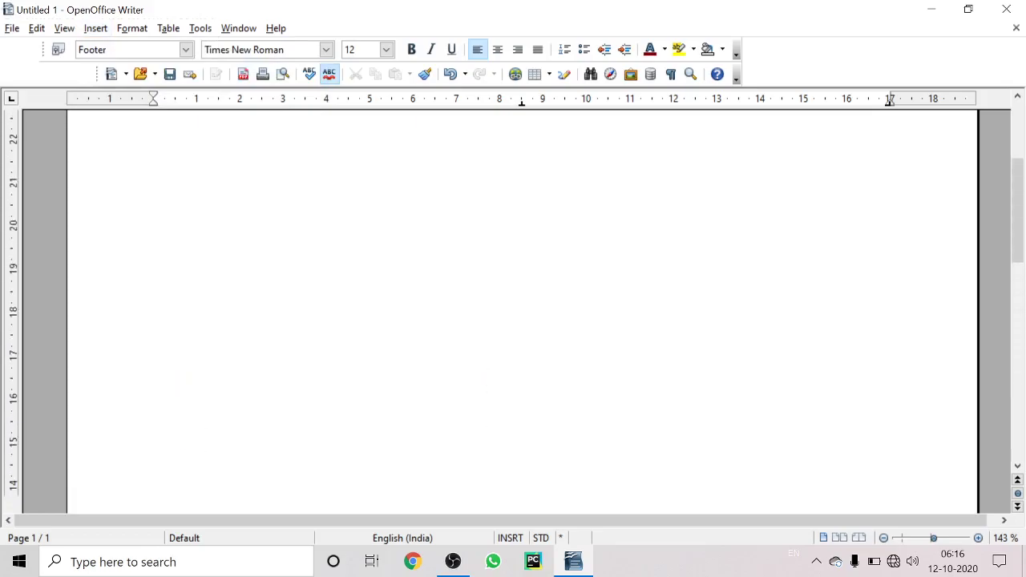
{"action": "scroll", "coordinate": [520, 313], "scroll_direction": "down", "scroll_amount": 4, "text": "ctrl"}
{"action": "scroll", "coordinate": [521, 312], "scroll_direction": "up", "scroll_amount": 3}
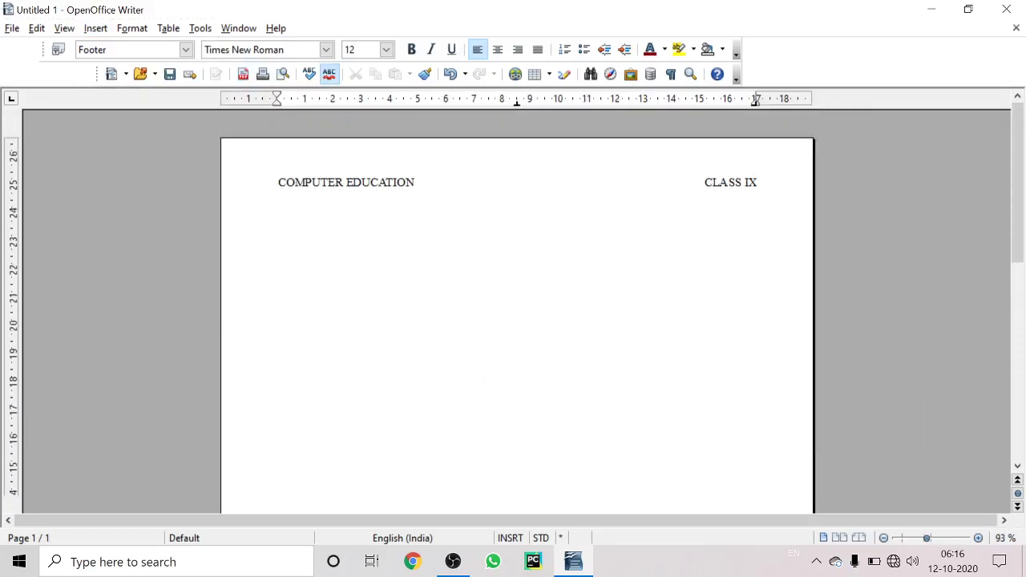
{"action": "scroll", "coordinate": [517, 321], "scroll_direction": "down", "scroll_amount": 1, "text": "ctrl"}
{"action": "left_click", "coordinate": [303, 217]}
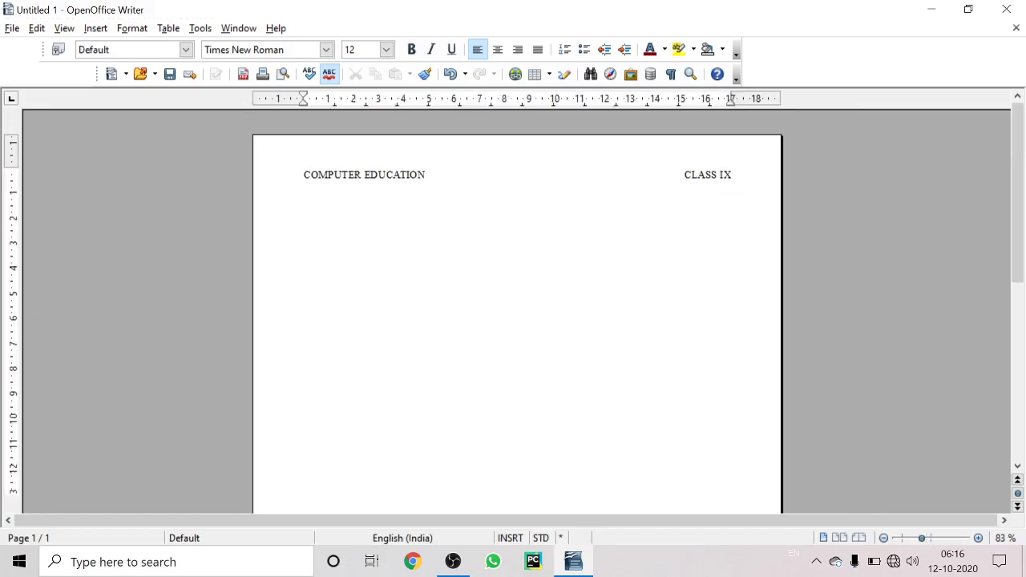
{"action": "type", "text": "tHIS IS THE TEXT"}
{"action": "key", "text": "ctrl+Return"}
{"action": "scroll", "coordinate": [320, 236], "scroll_direction": "down", "scroll_amount": 3}
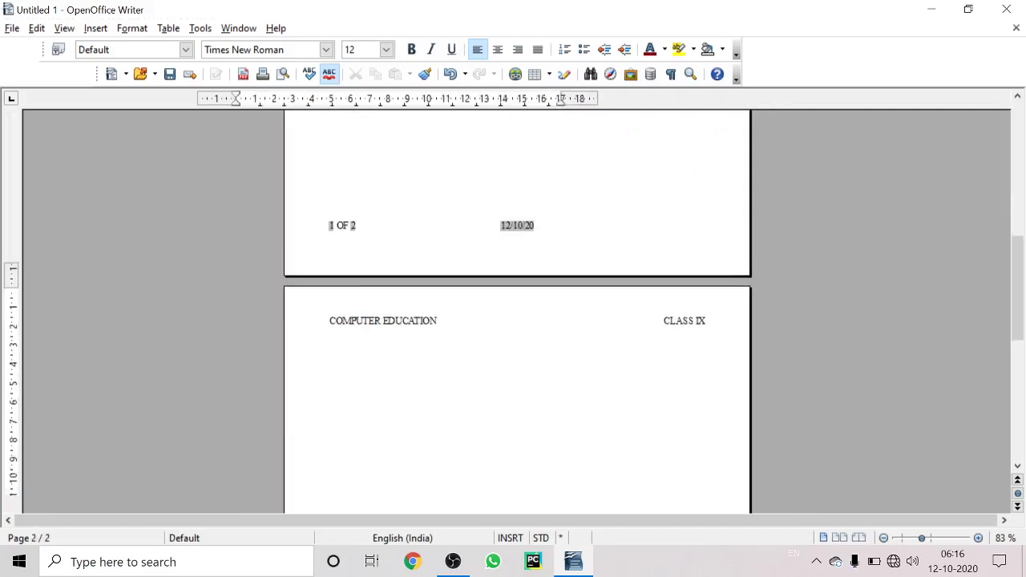
{"action": "scroll", "coordinate": [398, 207], "scroll_direction": "up", "scroll_amount": 3}
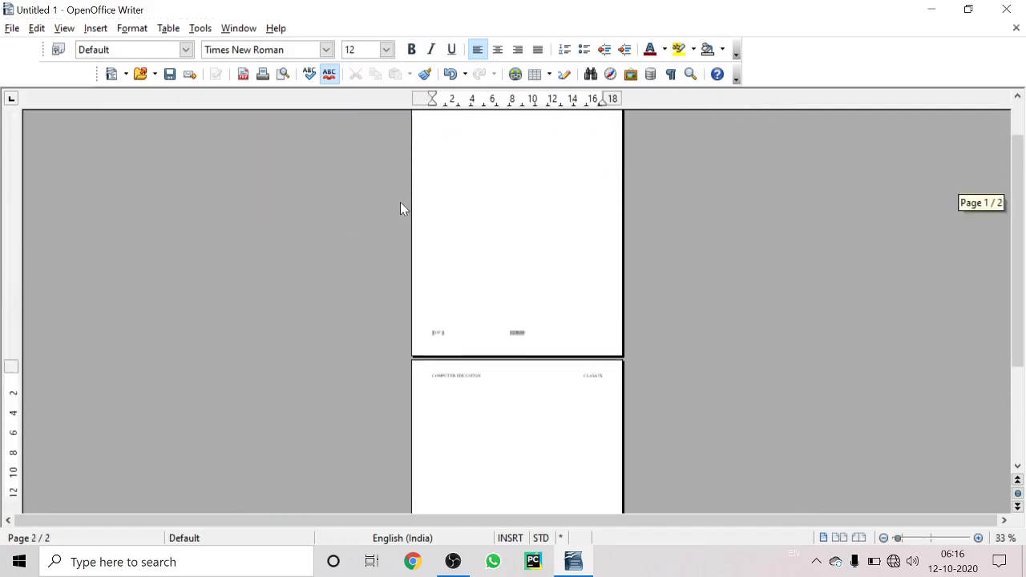
{"action": "key", "text": "ctrl+Return"}
Step: Examine the repeated header text and the footer's page numbers and date across all pages of the document
{"action": "scroll", "coordinate": [400, 202], "scroll_direction": "down", "scroll_amount": 2}
{"action": "scroll", "coordinate": [400, 202], "scroll_direction": "down", "scroll_amount": 2}
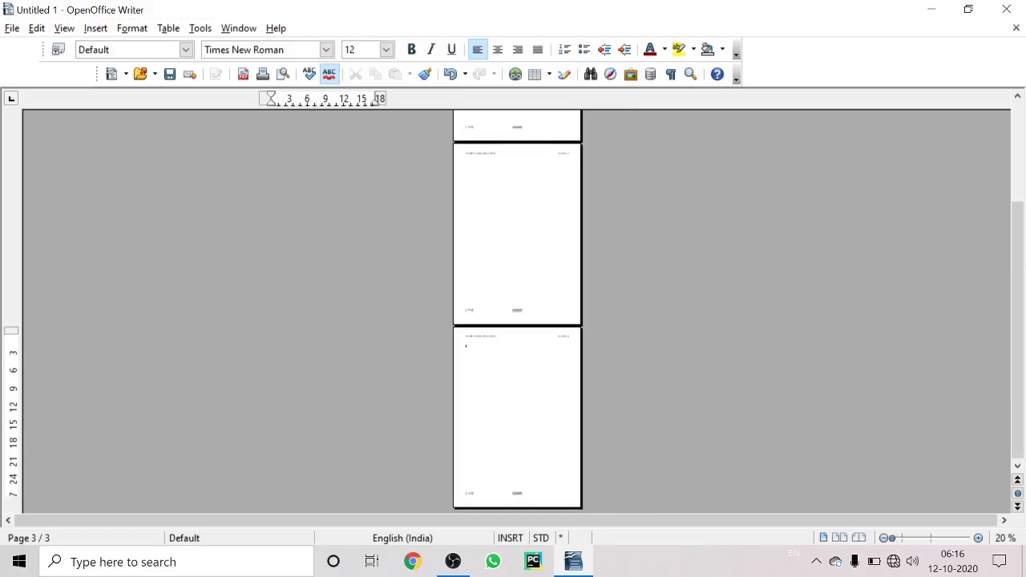
{"action": "scroll", "coordinate": [517, 312], "scroll_direction": "up", "scroll_amount": 5}
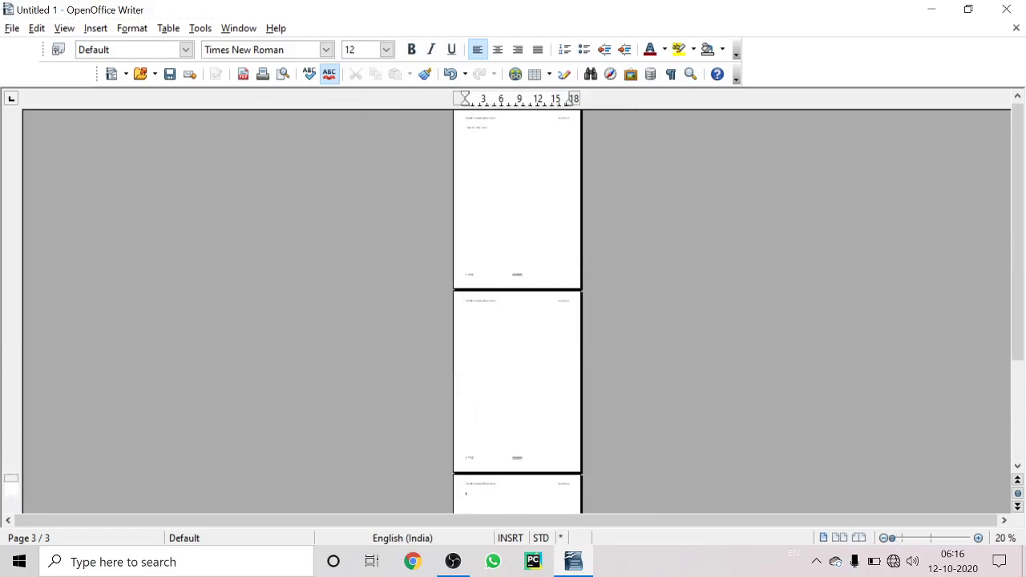
{"action": "scroll", "coordinate": [517, 312], "scroll_direction": "up", "scroll_amount": 3}
{"action": "scroll", "coordinate": [517, 312], "scroll_direction": "up", "scroll_amount": 2}
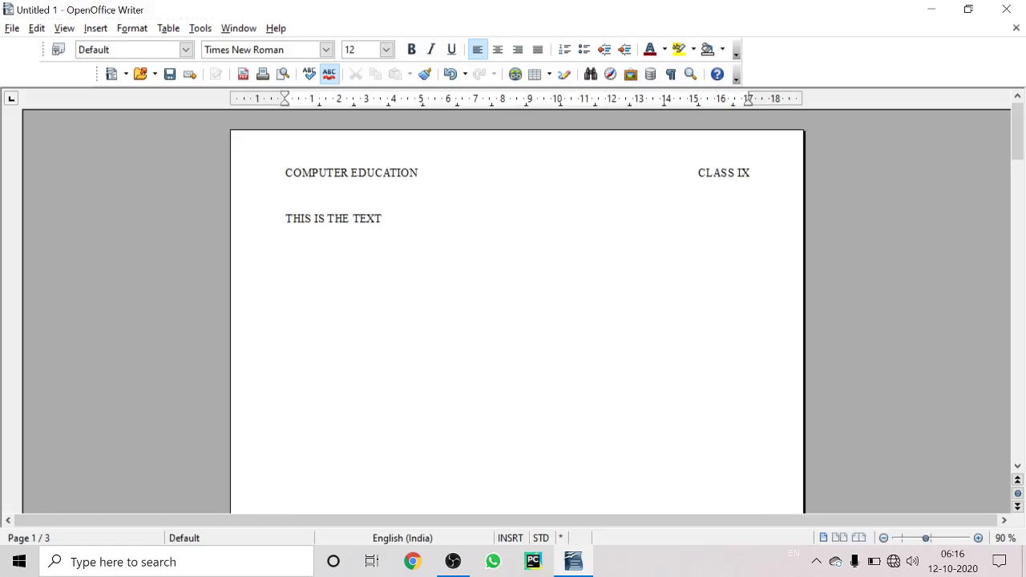
{"action": "scroll", "coordinate": [516, 312], "scroll_direction": "down", "scroll_amount": 10}
{"action": "key", "text": "Page_Down"}
{"action": "key", "text": "Page_Down"}
{"action": "key", "text": "Page_Down"}
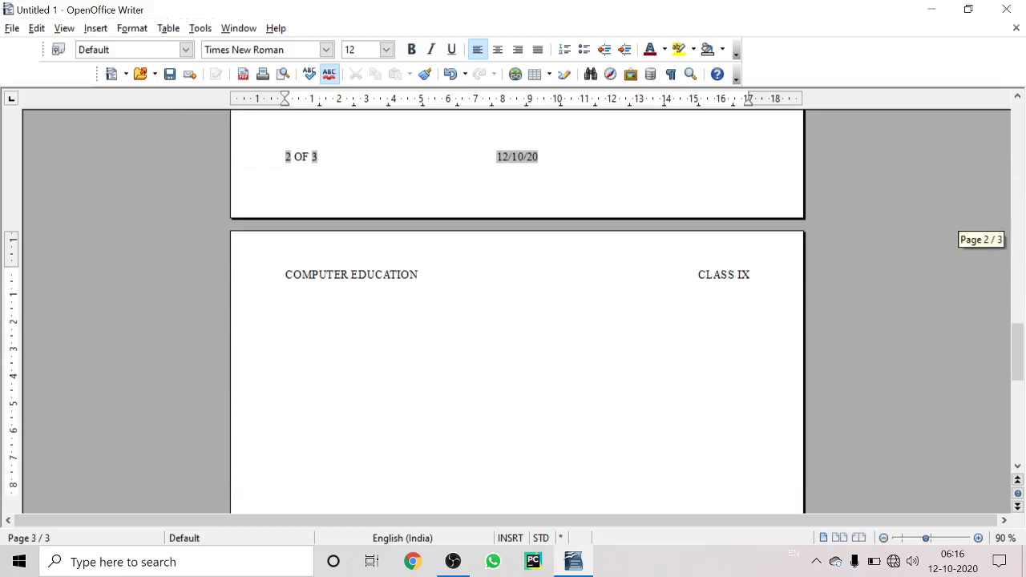
{"action": "scroll", "coordinate": [516, 313], "scroll_direction": "up", "scroll_amount": 4}
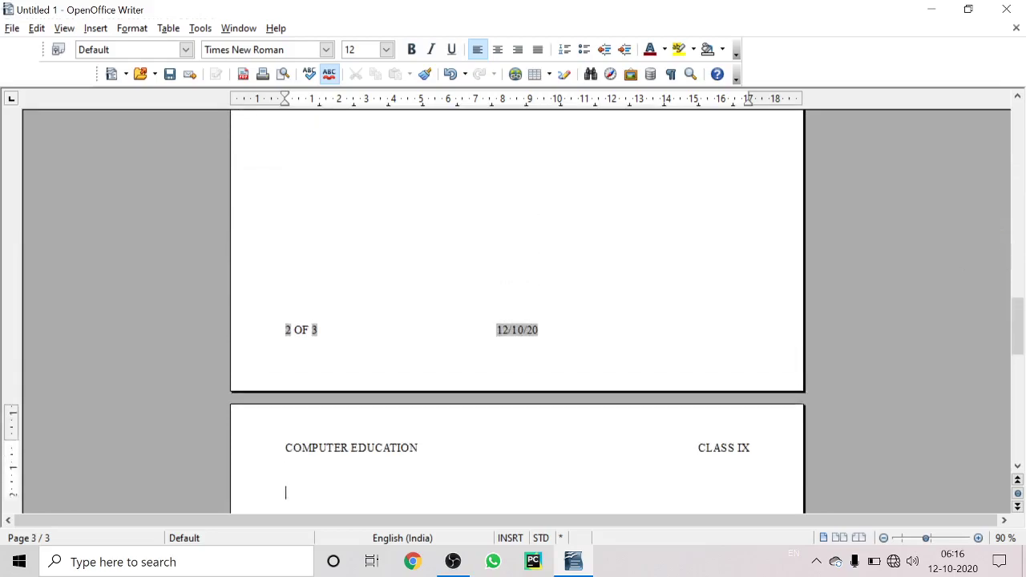
{"action": "scroll", "coordinate": [517, 312], "scroll_direction": "up", "scroll_amount": 2}
{"action": "scroll", "coordinate": [304, 334], "scroll_direction": "down", "scroll_amount": 5}
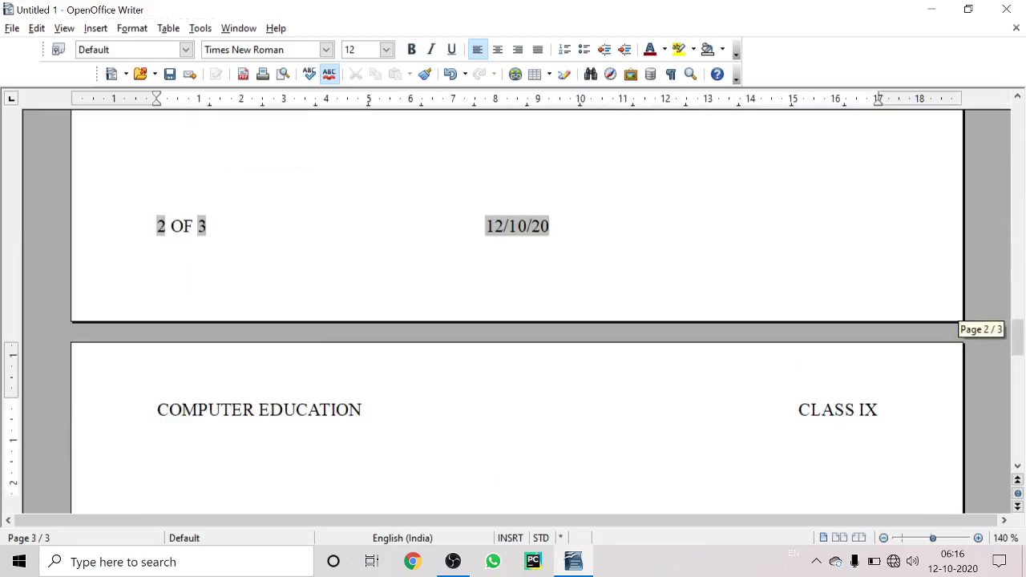
{"action": "scroll", "coordinate": [517, 312], "scroll_direction": "down", "scroll_amount": 5}
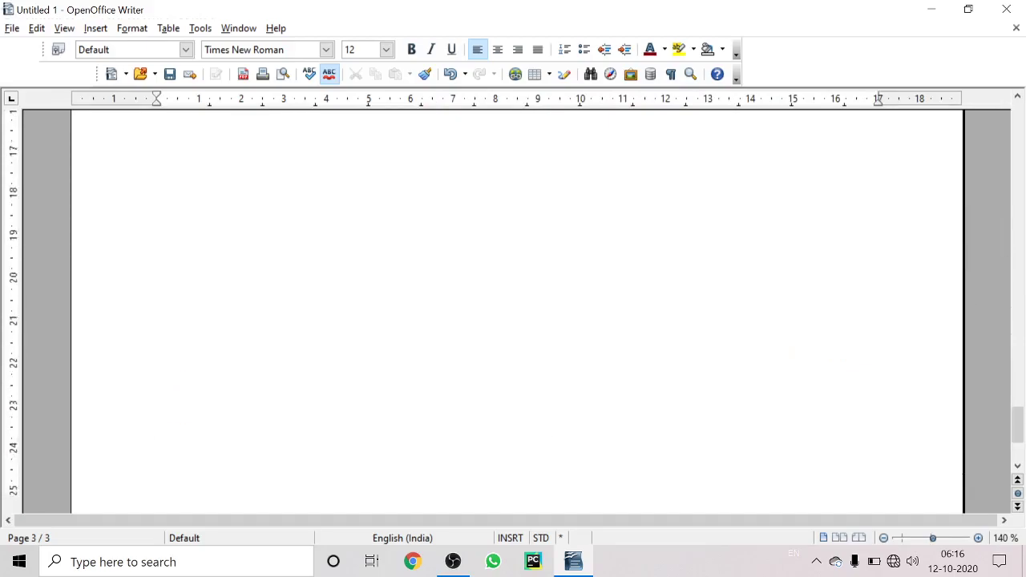
{"action": "scroll", "coordinate": [517, 312], "scroll_direction": "up", "scroll_amount": 15}
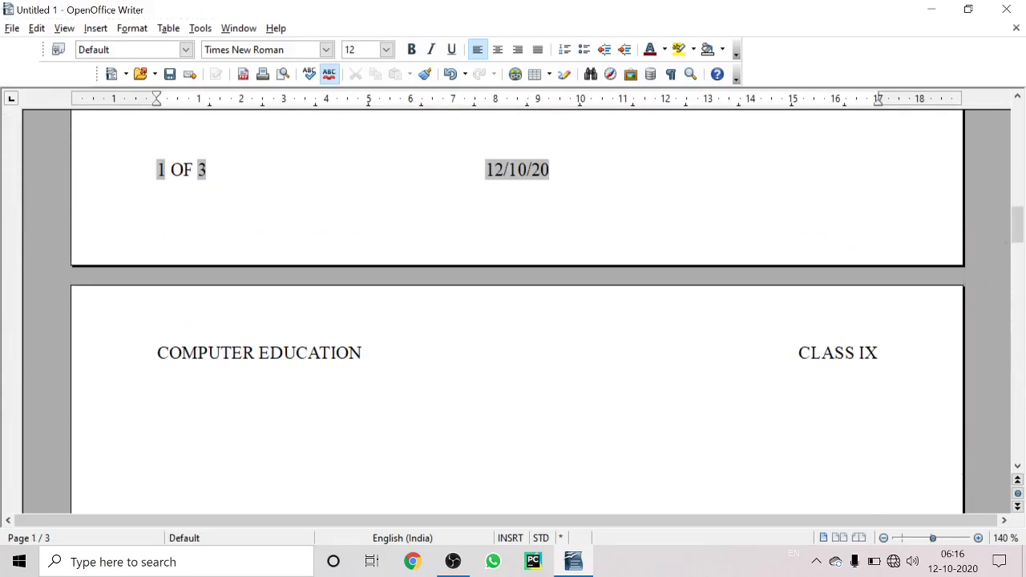
{"action": "scroll", "coordinate": [517, 312], "scroll_direction": "up", "scroll_amount": 10}
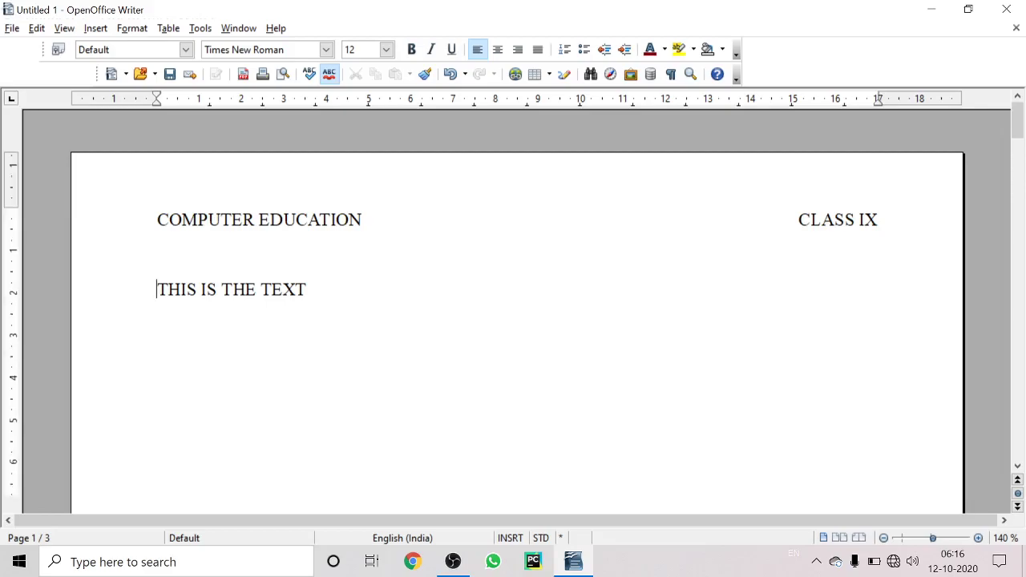
Step: Delete the THIS IS THE TEXT line from the body of the first page
{"action": "key", "text": "shift+Home"}
{"action": "key", "text": "End"}
{"action": "key", "text": "BackSpace"}
{"action": "key", "text": "BackSpace"}
{"action": "key", "text": "BackSpace"}
{"action": "key", "text": "BackSpace"}
{"action": "key", "text": "BackSpace"}
{"action": "key", "text": "BackSpace"}
{"action": "key", "text": "BackSpace"}
{"action": "key", "text": "BackSpace"}
{"action": "key", "text": "BackSpace"}
{"action": "key", "text": "BackSpace"}
{"action": "key", "text": "BackSpace"}
{"action": "key", "text": "BackSpace"}
{"action": "key", "text": "BackSpace"}
{"action": "key", "text": "BackSpace"}
{"action": "key", "text": "BackSpace"}
{"action": "key", "text": "BackSpace"}
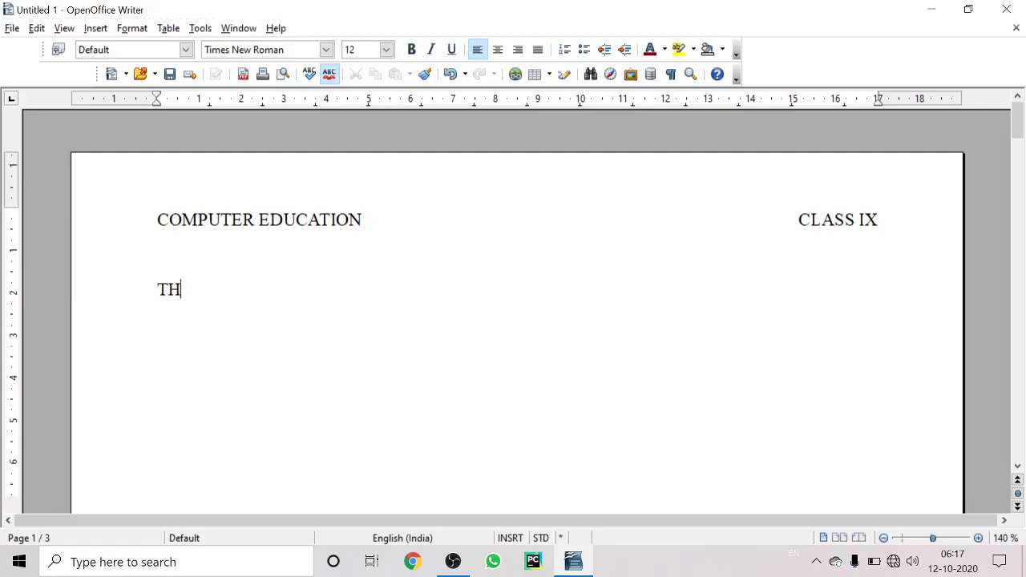
{"action": "key", "text": "BackSpace"}
Step: Insert the picture IMG_4487 from the Pictures folder into the body of the first page
{"action": "left_click", "coordinate": [96, 29]}
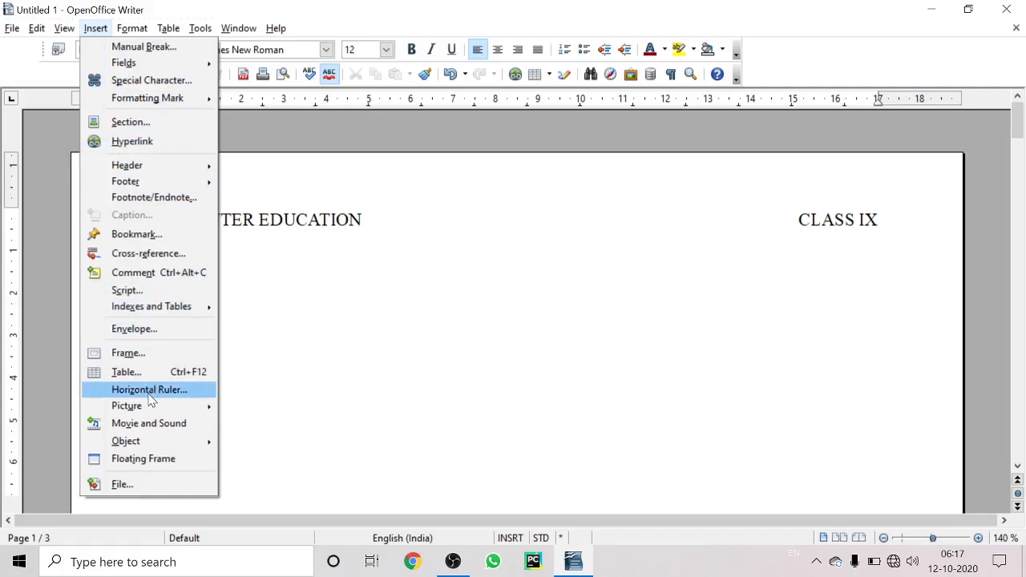
{"action": "mouse_move", "coordinate": [151, 412]}
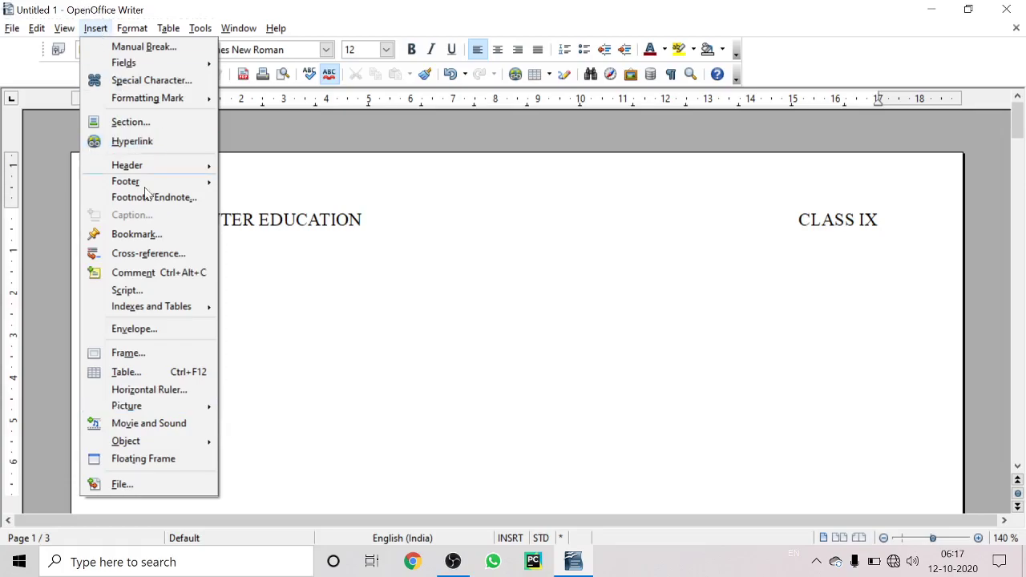
{"action": "mouse_move", "coordinate": [200, 407]}
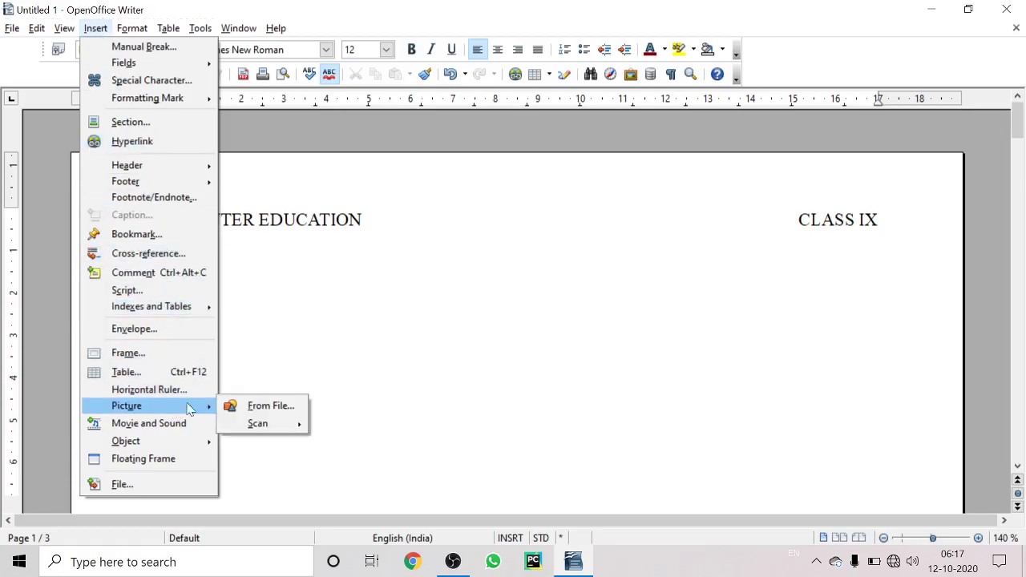
{"action": "left_click", "coordinate": [237, 407]}
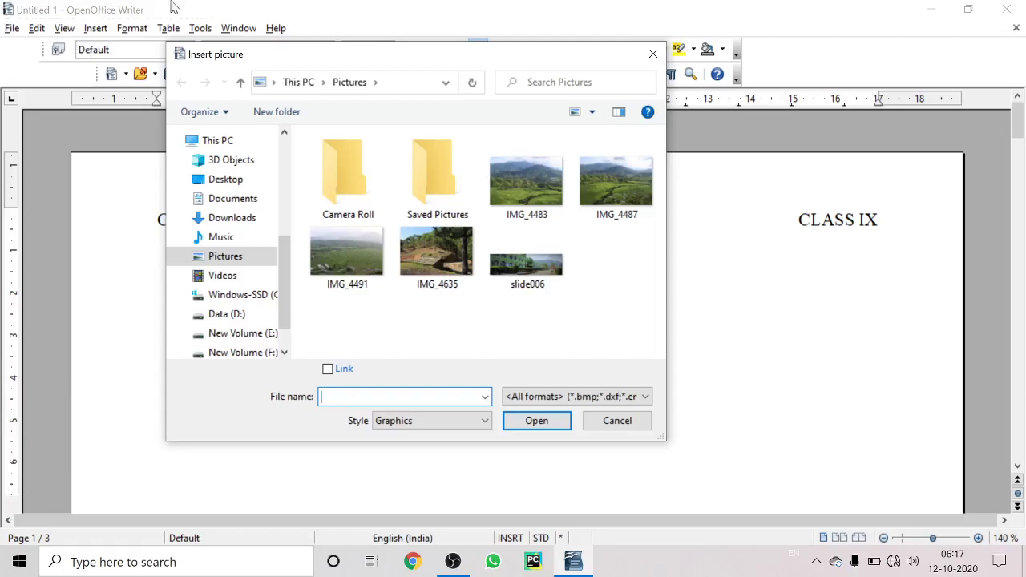
{"action": "left_click", "coordinate": [605, 191]}
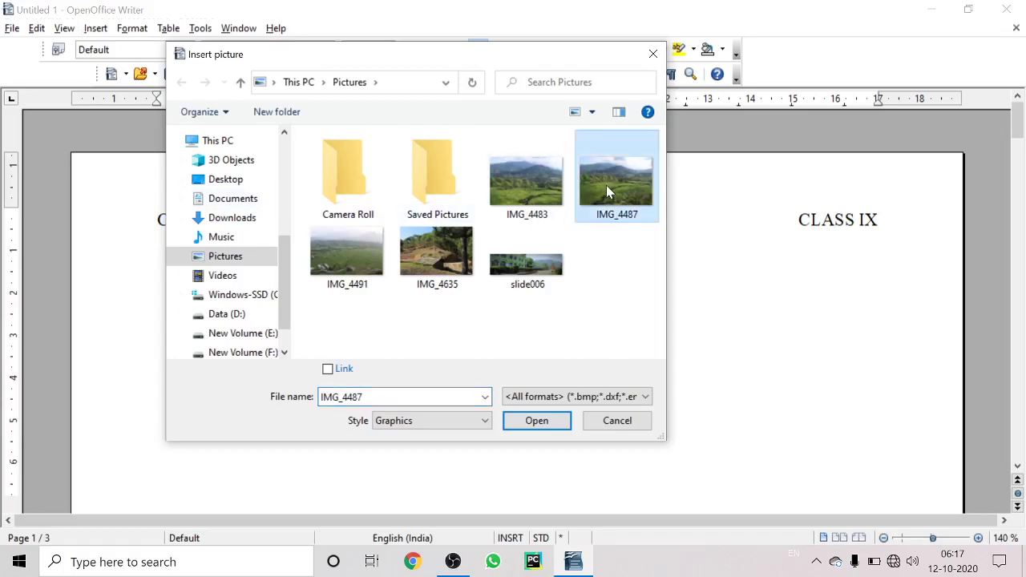
{"action": "left_click", "coordinate": [529, 422]}
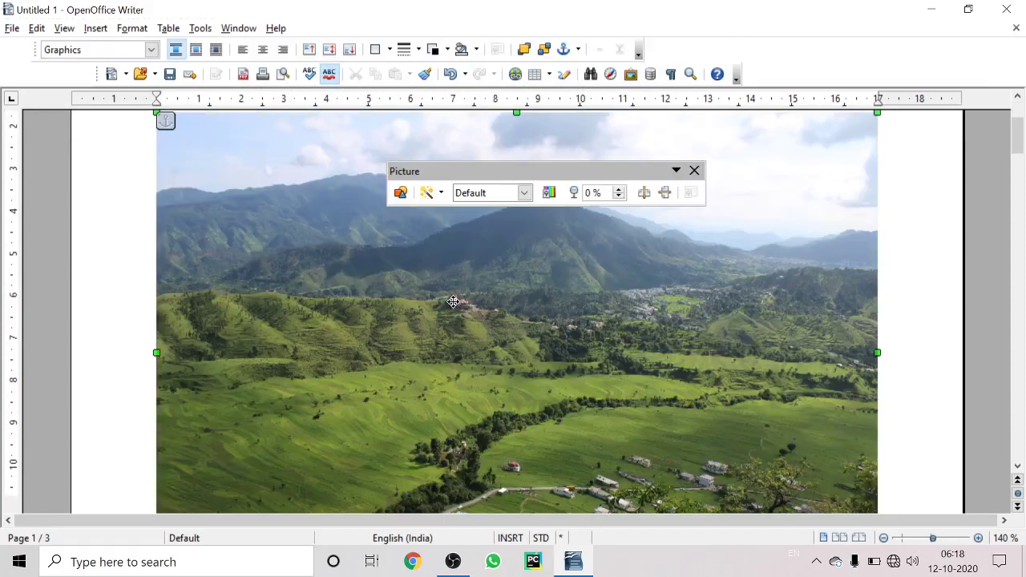
Step: Shrink the landscape picture to about 2.89 by 1.50 inches and place it just below the header, slightly inside the left margin
{"action": "scroll", "coordinate": [653, 297], "scroll_direction": "up", "scroll_amount": 3}
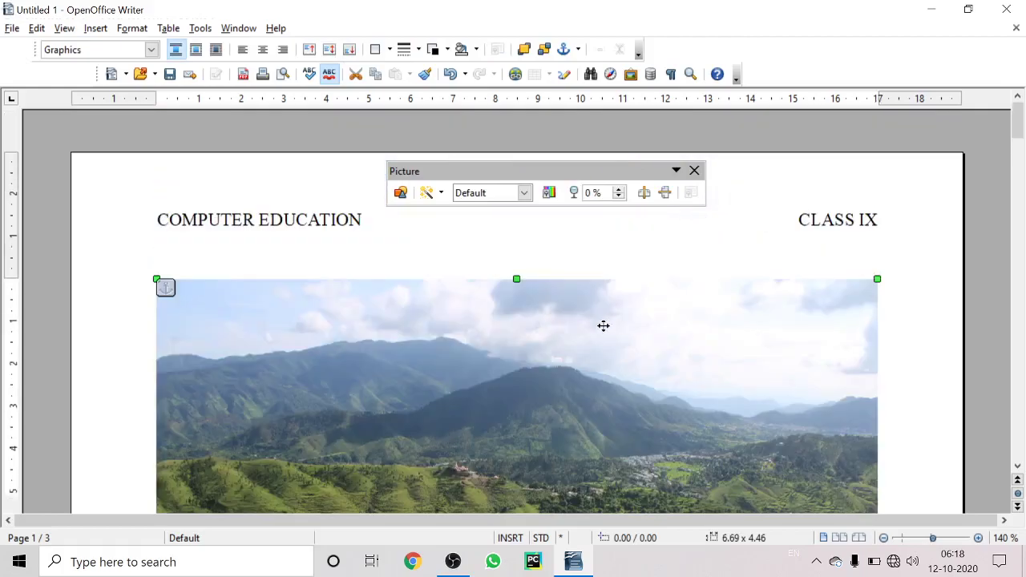
{"action": "left_click_drag", "start_coordinate": [876, 277], "coordinate": [458, 483]}
{"action": "left_click_drag", "start_coordinate": [670, 278], "coordinate": [319, 392]}
{"action": "left_click_drag", "start_coordinate": [422, 450], "coordinate": [571, 449]}
{"action": "left_click_drag", "start_coordinate": [450, 365], "coordinate": [379, 350]}
Step: Write THIS IS TEXT below the picture and paste copies of it repeatedly until the paragraph fills nine lines
{"action": "left_click", "coordinate": [157, 444]}
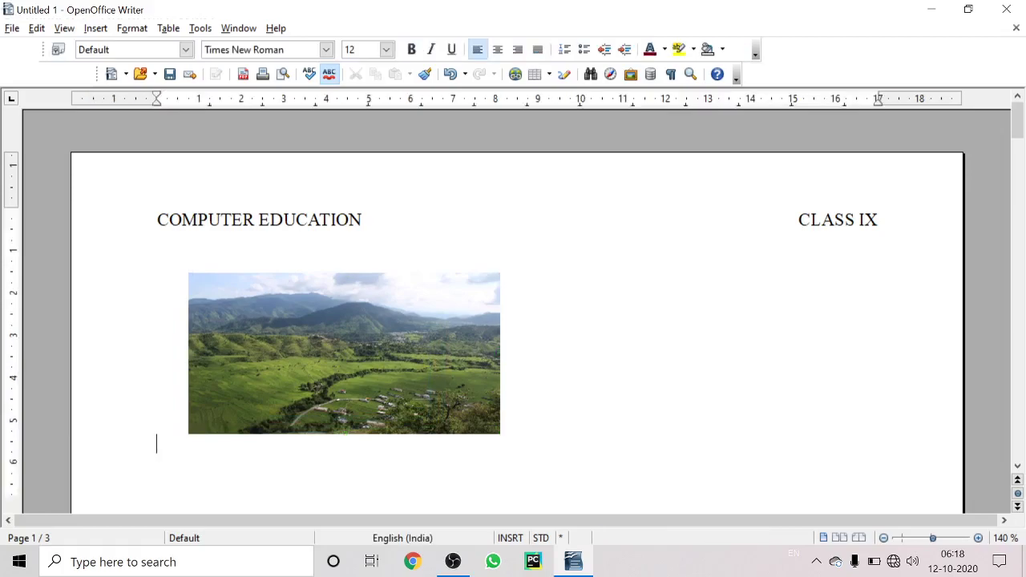
{"action": "type", "text": "THIS IS TEXT"}
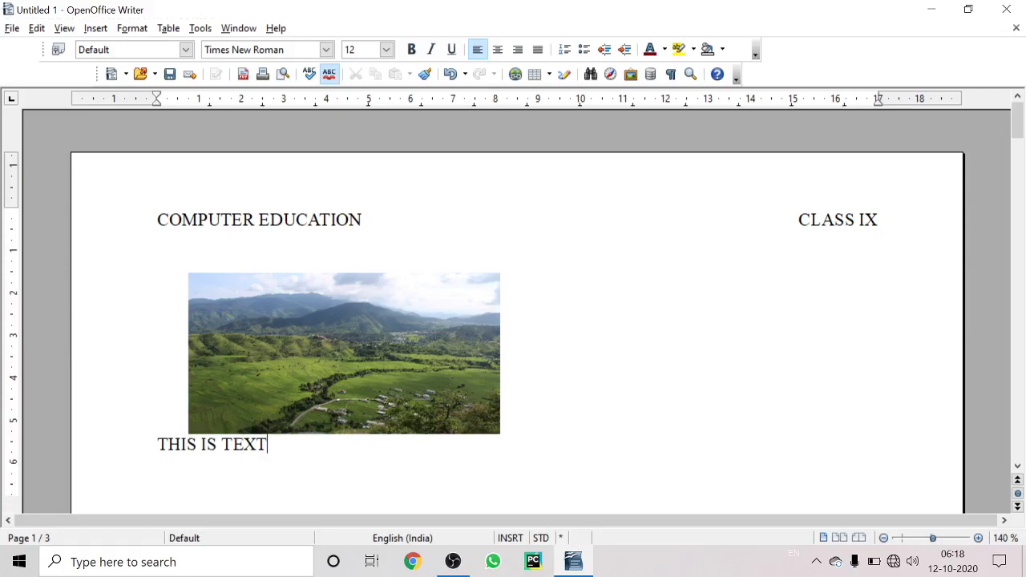
{"action": "key", "text": "shift+Home"}
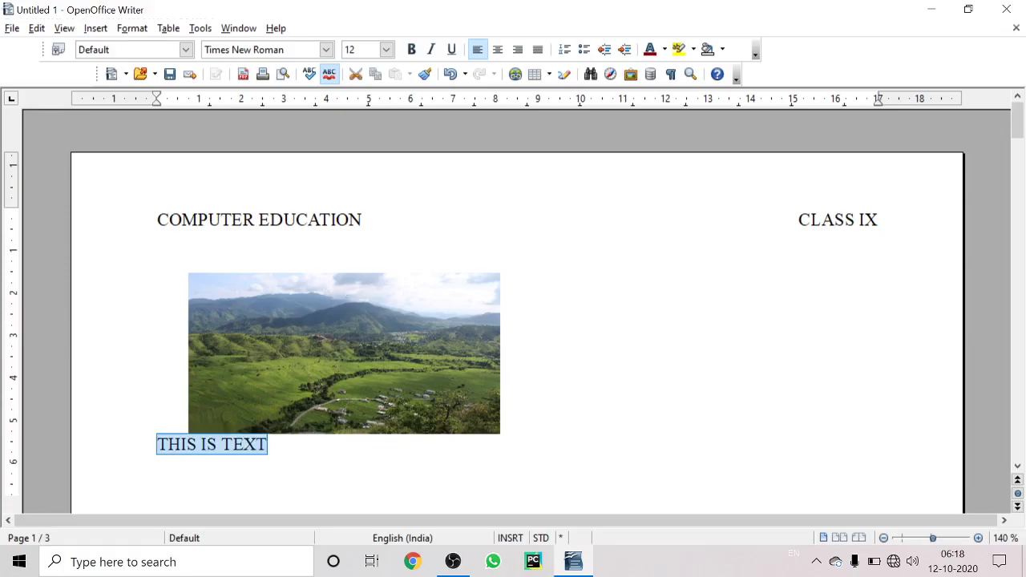
{"action": "key", "text": "ctrl+c"}
{"action": "key", "text": "End"}
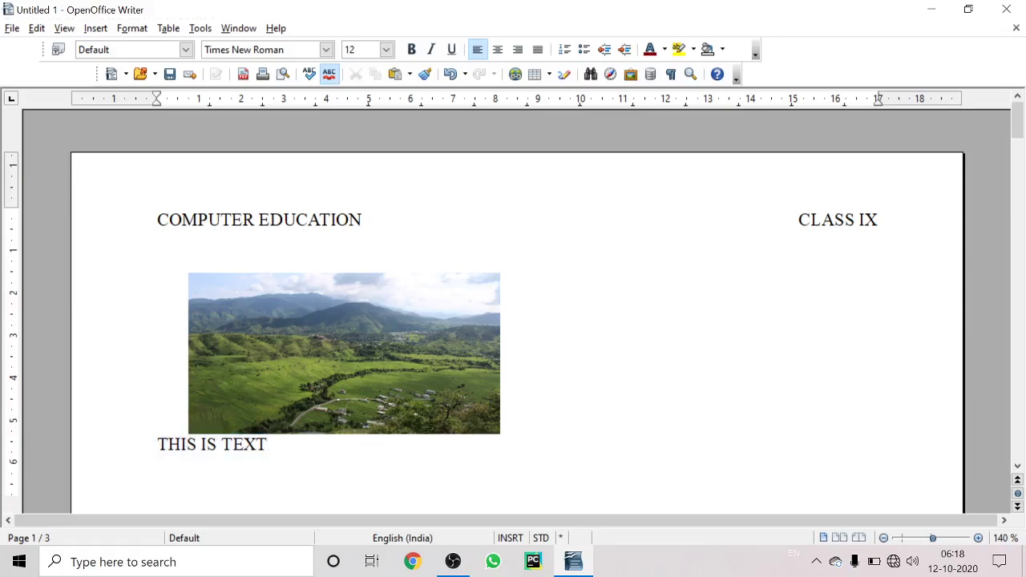
{"action": "key", "text": "ctrl+v"}
{"action": "key", "text": "ctrl+v"}
{"action": "key", "text": "ctrl+v"}
{"action": "key", "text": "ctrl+v"}
{"action": "key", "text": "ctrl+v"}
{"action": "key", "text": "ctrl+v"}
{"action": "key", "text": "ctrl+v"}
{"action": "key", "text": "ctrl+v"}
{"action": "key", "text": "ctrl+v"}
{"action": "key", "text": "ctrl+v"}
{"action": "key", "text": "ctrl+v"}
{"action": "key", "text": "ctrl+v"}
{"action": "key", "text": "ctrl+v"}
{"action": "key", "text": "ctrl+v"}
{"action": "key", "text": "ctrl+v"}
{"action": "key", "text": "ctrl+v"}
{"action": "key", "text": "ctrl+v"}
{"action": "key", "text": "ctrl+v"}
{"action": "key", "text": "ctrl+v"}
{"action": "key", "text": "ctrl+v"}
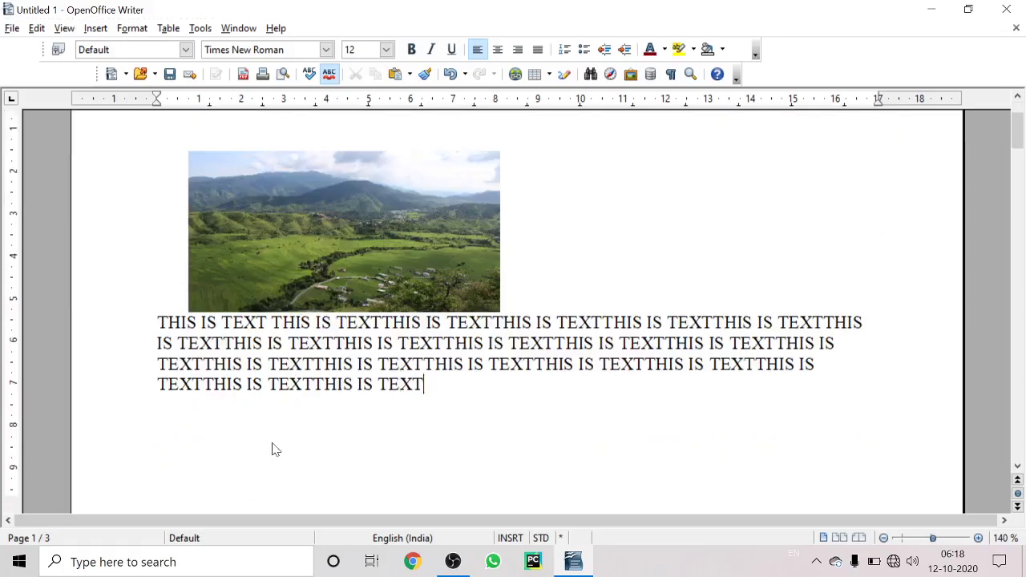
{"action": "key", "text": "ctrl+v"}
{"action": "key", "text": "ctrl+v"}
{"action": "key", "text": "ctrl+v"}
{"action": "key", "text": "ctrl+v"}
{"action": "key", "text": "ctrl+v"}
{"action": "key", "text": "ctrl+v"}
{"action": "key", "text": "ctrl+v"}
{"action": "key", "text": "ctrl+v"}
{"action": "key", "text": "ctrl+v"}
{"action": "key", "text": "ctrl+v"}
{"action": "key", "text": "ctrl+v"}
{"action": "key", "text": "ctrl+v"}
{"action": "key", "text": "ctrl+v"}
{"action": "key", "text": "ctrl+v"}
{"action": "key", "text": "ctrl+v"}
{"action": "key", "text": "ctrl+v"}
{"action": "key", "text": "ctrl+v"}
{"action": "key", "text": "ctrl+v"}
{"action": "key", "text": "ctrl+v"}
{"action": "key", "text": "ctrl+v"}
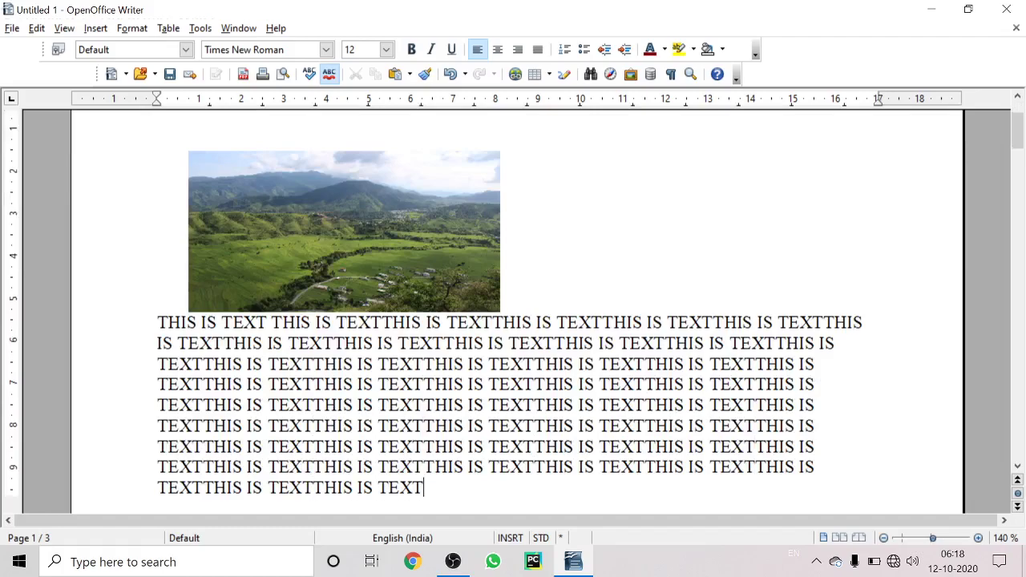
Step: Try the Grayscale graphics mode on the landscape picture, and undo it
{"action": "scroll", "coordinate": [296, 409], "scroll_direction": "up", "scroll_amount": 3}
{"action": "left_click", "coordinate": [348, 338]}
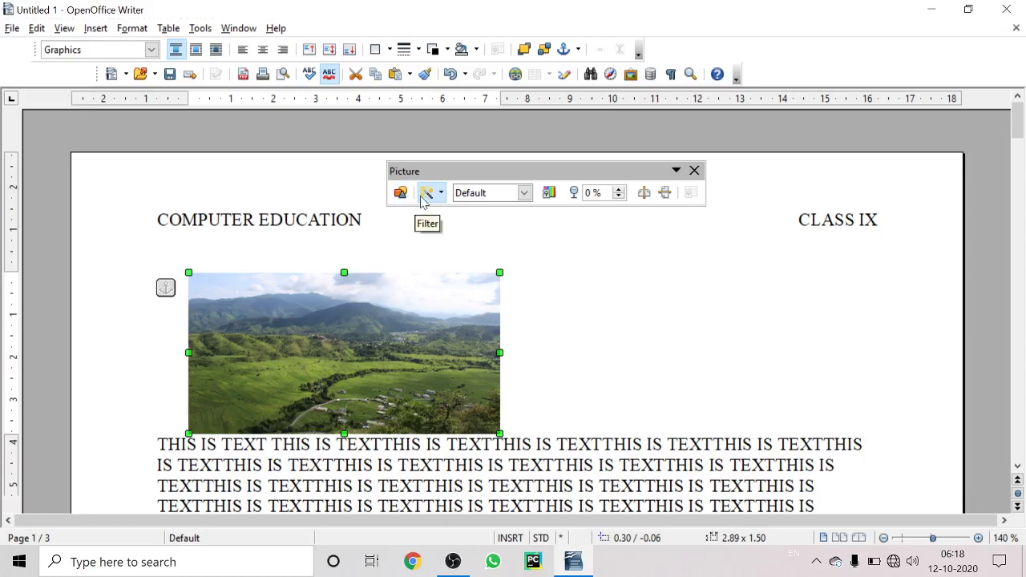
{"action": "left_click", "coordinate": [490, 194]}
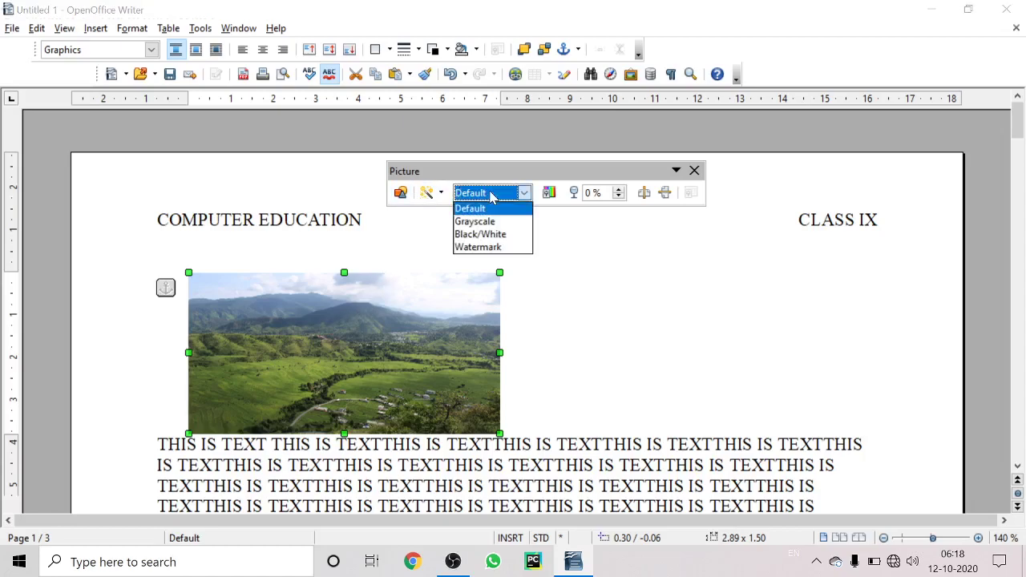
{"action": "left_click", "coordinate": [491, 225]}
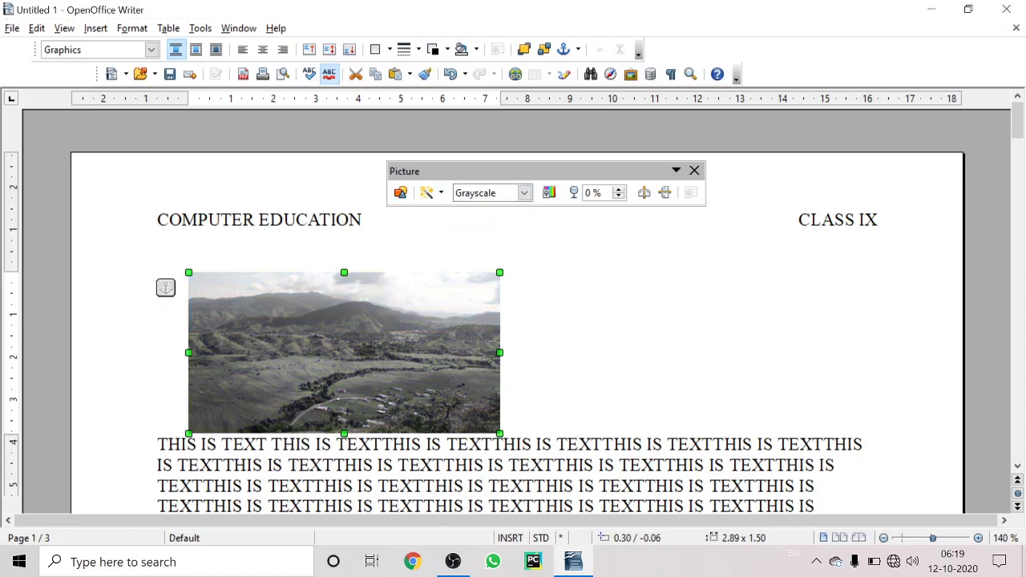
{"action": "key", "text": "ctrl+z"}
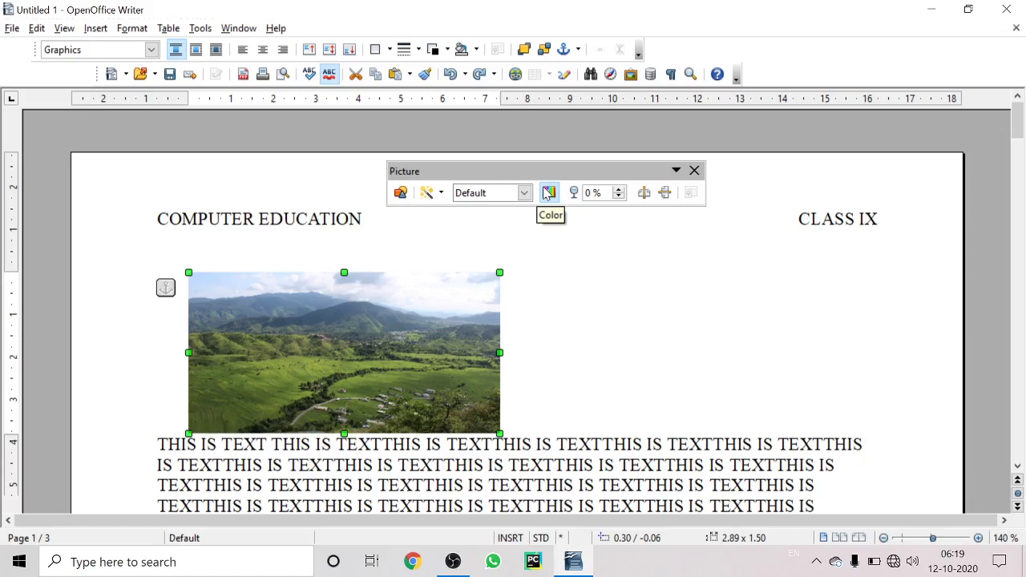
Step: Raise the red component of the landscape picture's color, and close the color adjustments
{"action": "left_click", "coordinate": [549, 193]}
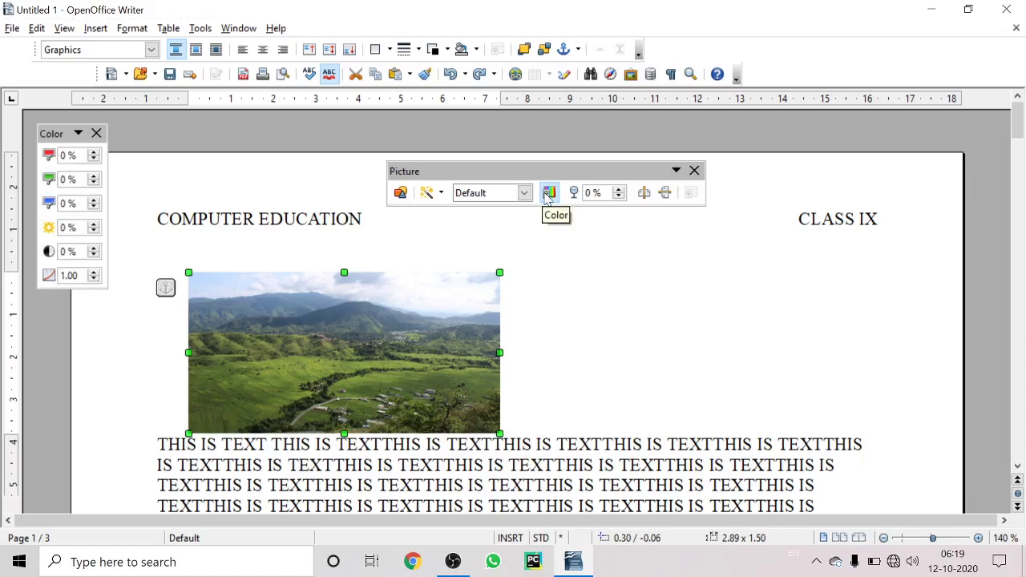
{"action": "left_click", "coordinate": [94, 153]}
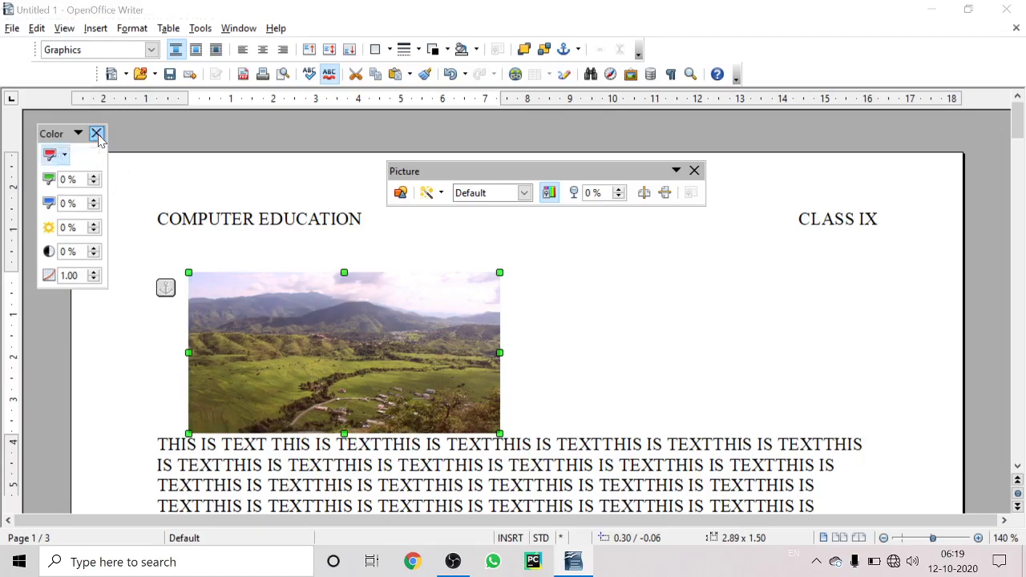
{"action": "left_click", "coordinate": [96, 134]}
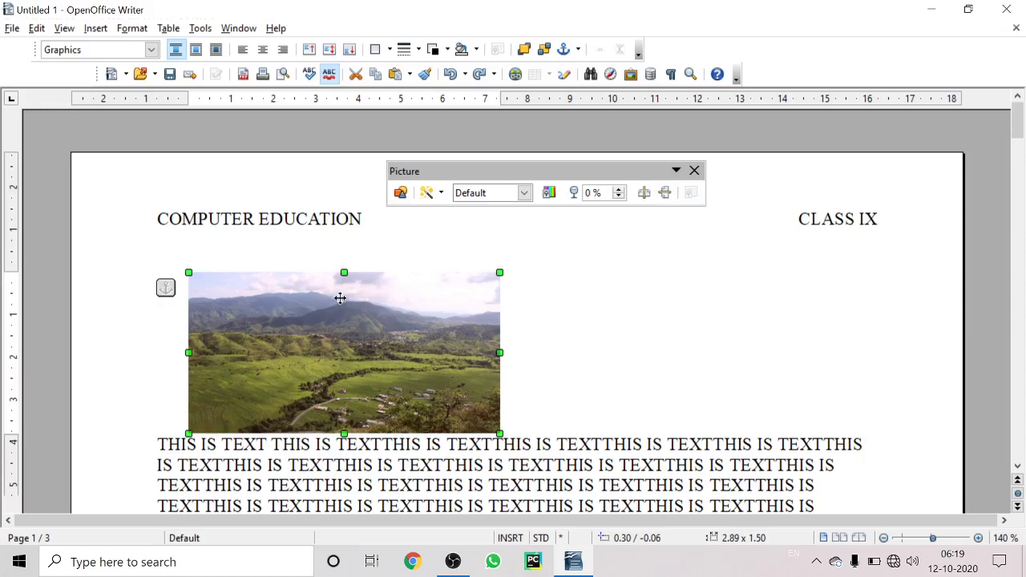
Step: Examine the landscape picture's properties, from type, options, wrap and hyperlink through crop and borders to background
{"action": "right_click", "coordinate": [328, 345]}
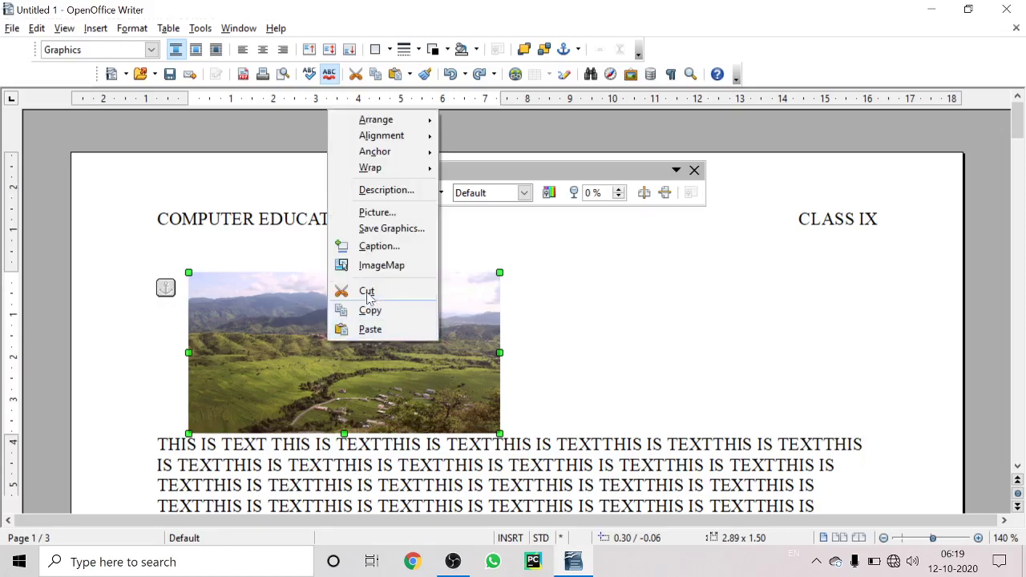
{"action": "left_click", "coordinate": [388, 213]}
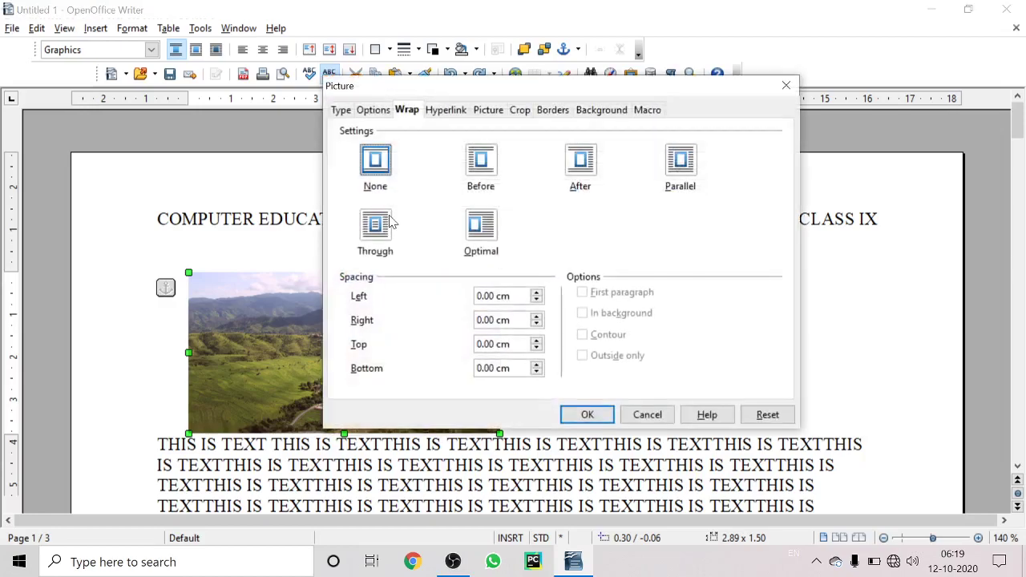
{"action": "left_click", "coordinate": [341, 109]}
{"action": "left_click", "coordinate": [373, 110]}
{"action": "left_click", "coordinate": [408, 111]}
{"action": "left_click", "coordinate": [445, 111]}
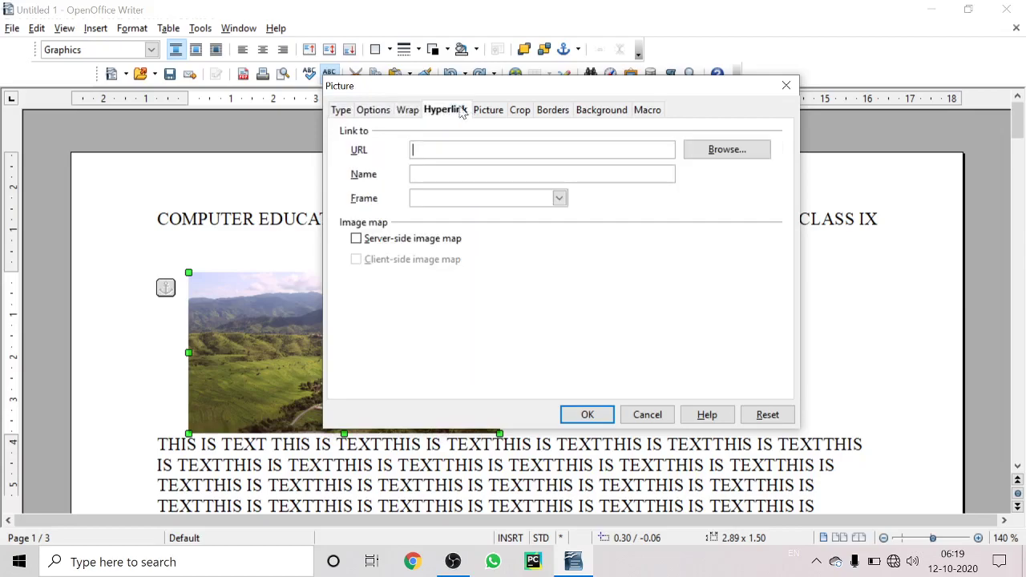
{"action": "left_click", "coordinate": [485, 110]}
{"action": "left_click", "coordinate": [520, 109]}
{"action": "left_click", "coordinate": [552, 110]}
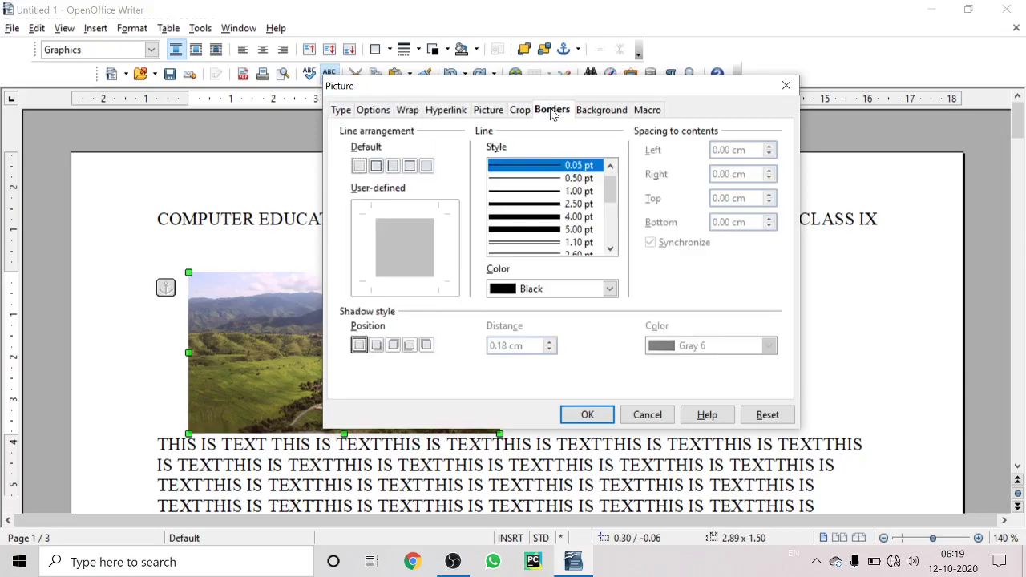
{"action": "left_click", "coordinate": [598, 114]}
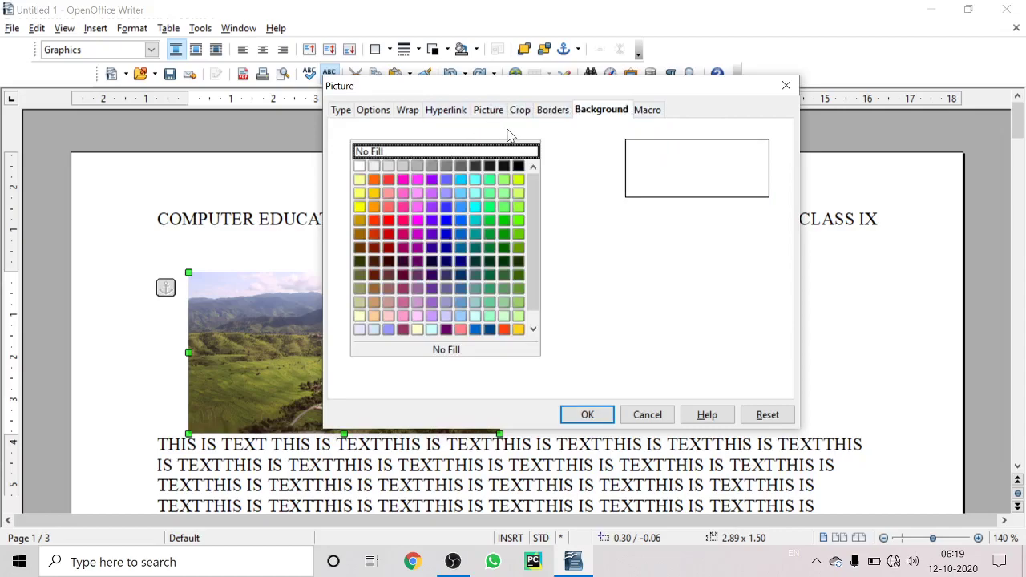
Step: Give the landscape picture a blue 5.00 pt border on all four sides
{"action": "left_click", "coordinate": [555, 112]}
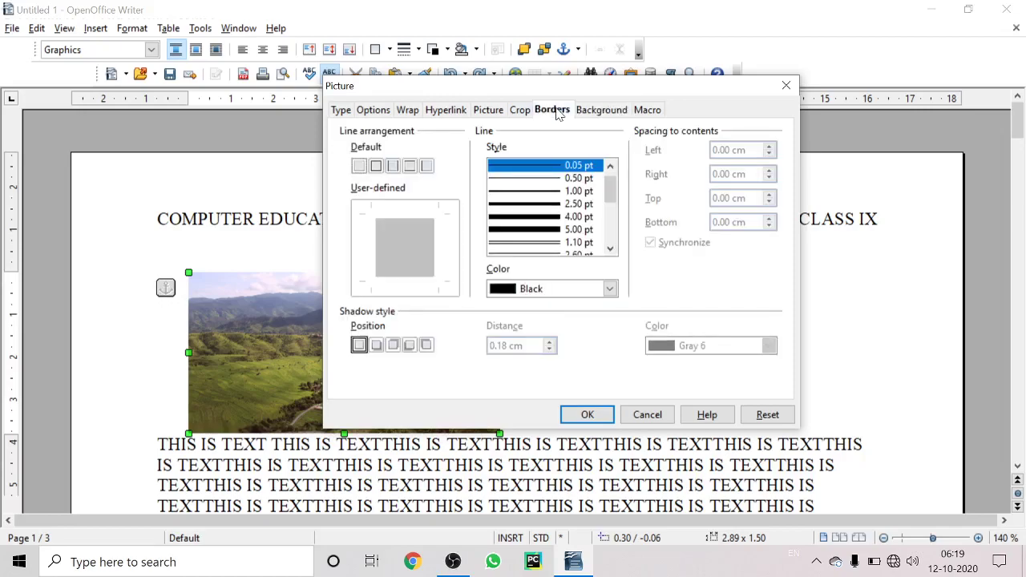
{"action": "left_click", "coordinate": [375, 169]}
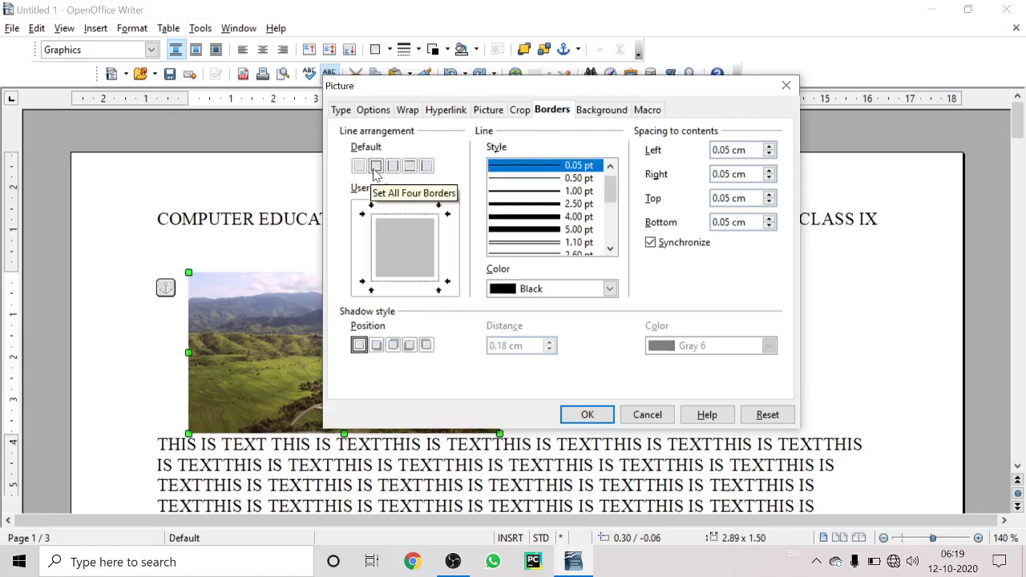
{"action": "left_click", "coordinate": [571, 289]}
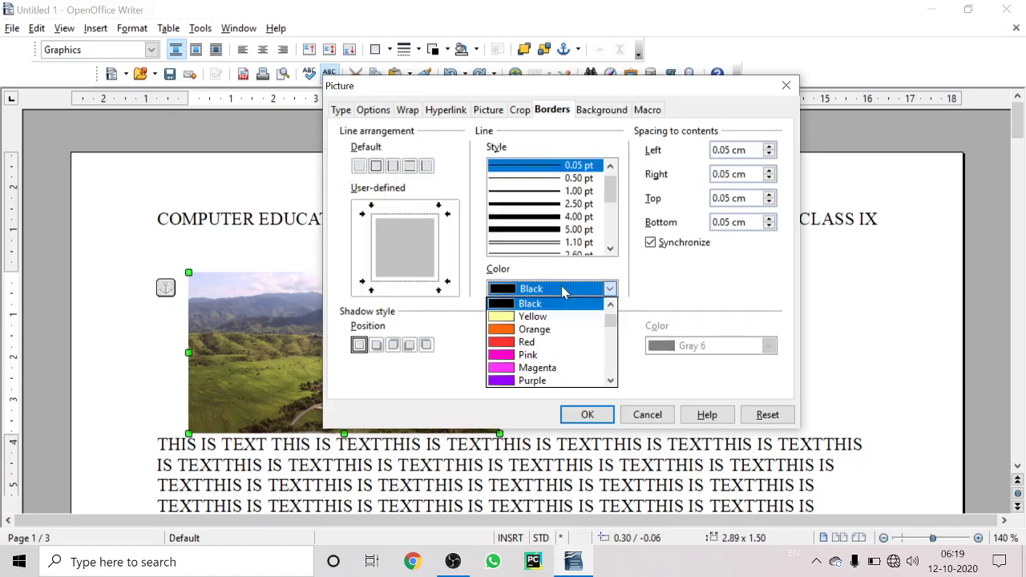
{"action": "scroll", "coordinate": [525, 357], "scroll_direction": "down", "scroll_amount": 1}
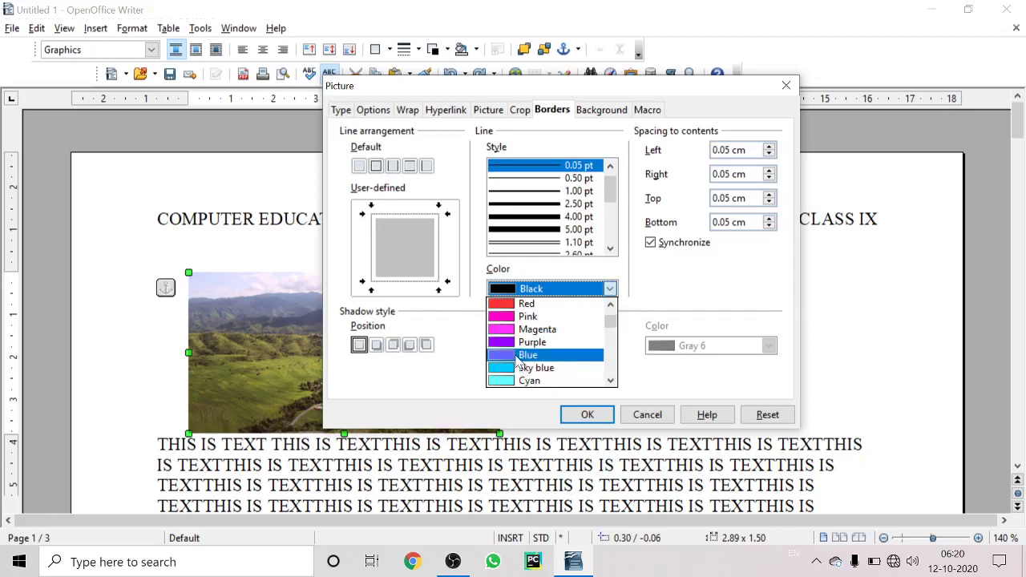
{"action": "left_click", "coordinate": [520, 355]}
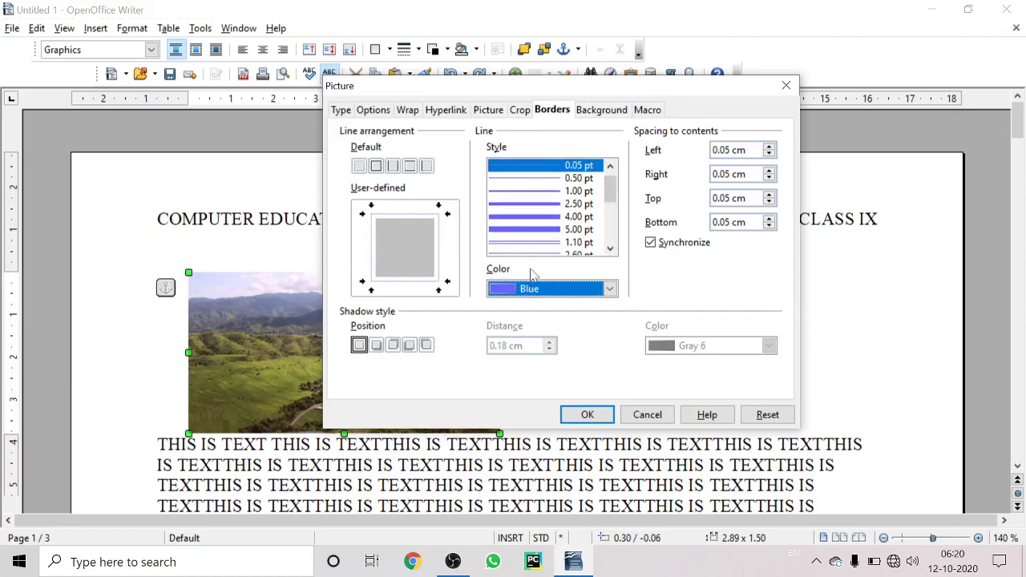
{"action": "left_click", "coordinate": [560, 229]}
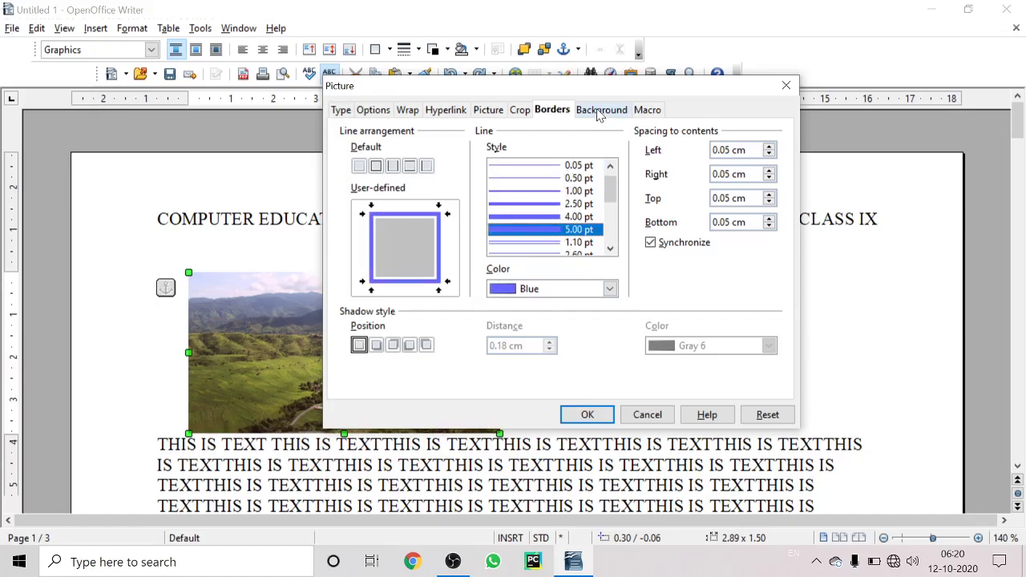
{"action": "left_click", "coordinate": [587, 415]}
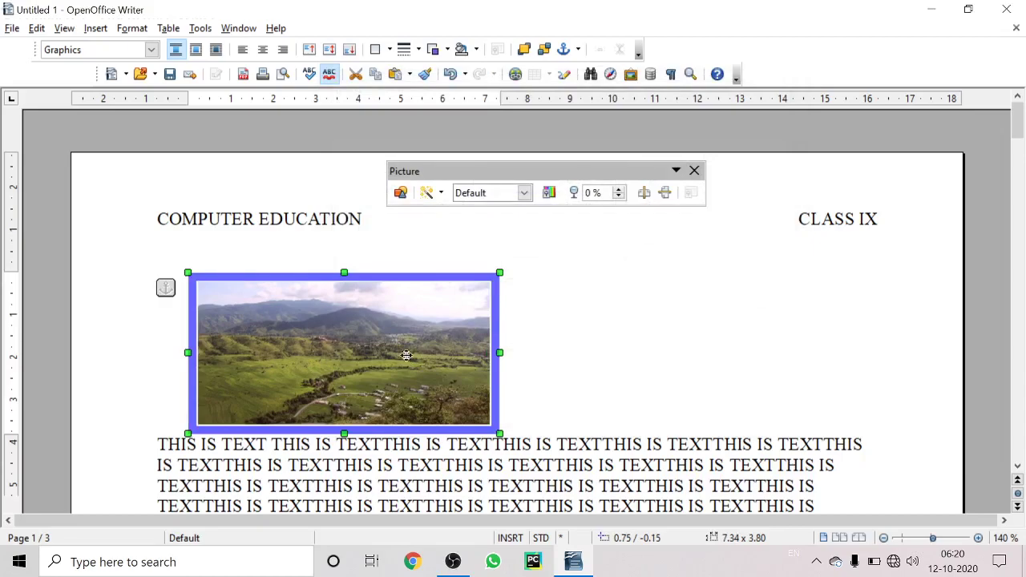
Step: Fill the landscape picture's background with Cyan 2
{"action": "right_click", "coordinate": [383, 329]}
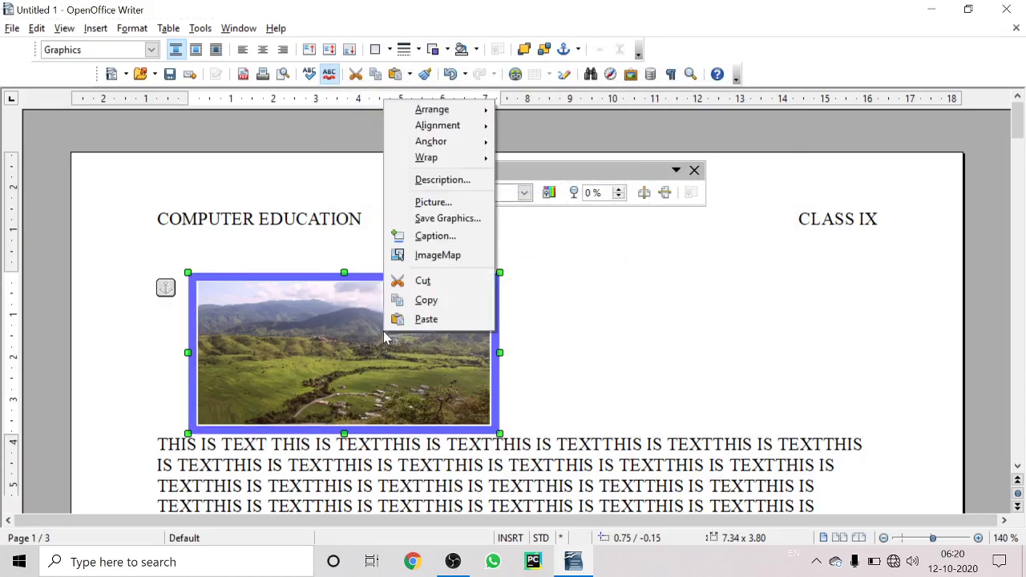
{"action": "left_click", "coordinate": [428, 202]}
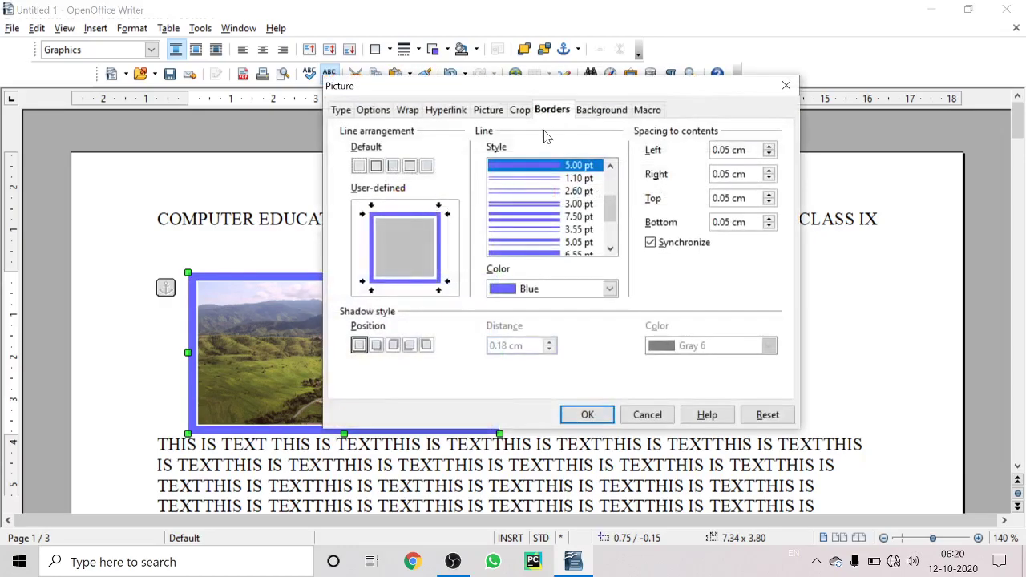
{"action": "left_click", "coordinate": [601, 110]}
{"action": "left_click", "coordinate": [458, 219]}
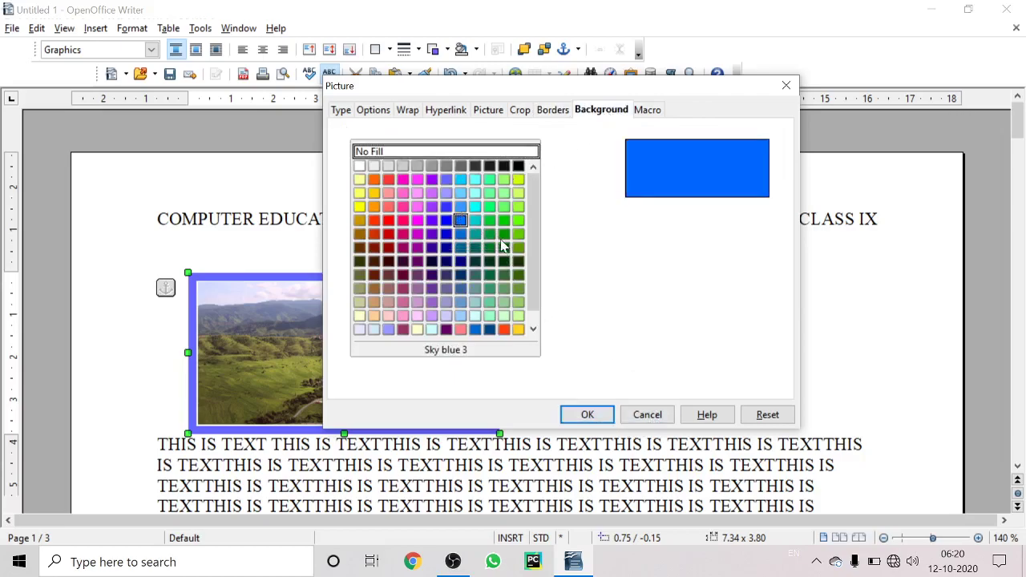
{"action": "left_click", "coordinate": [475, 207]}
{"action": "left_click", "coordinate": [587, 414]}
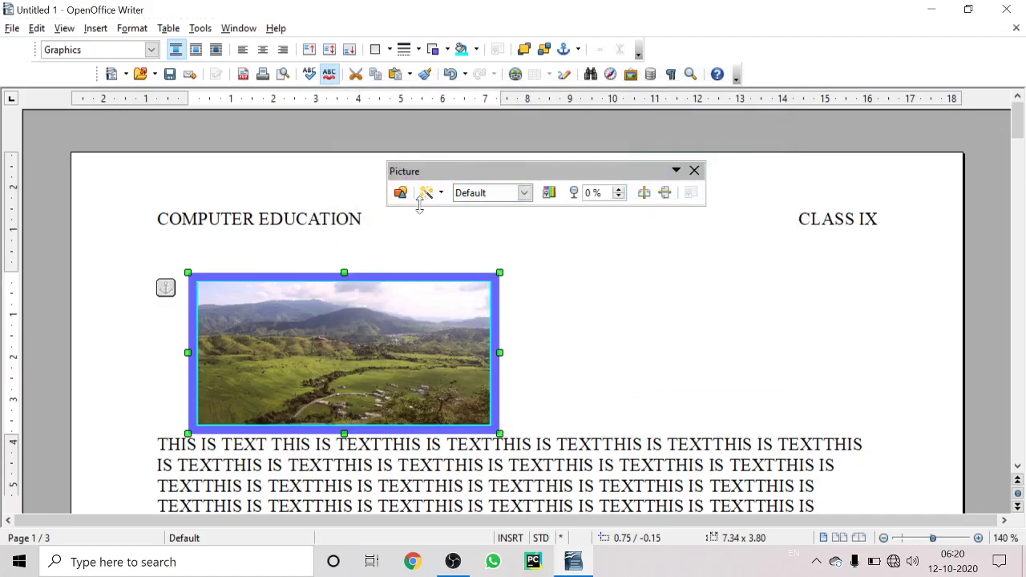
Step: Review the bordered picture's border, crop, flip, wrap, size, anchor and background settings
{"action": "right_click", "coordinate": [381, 318]}
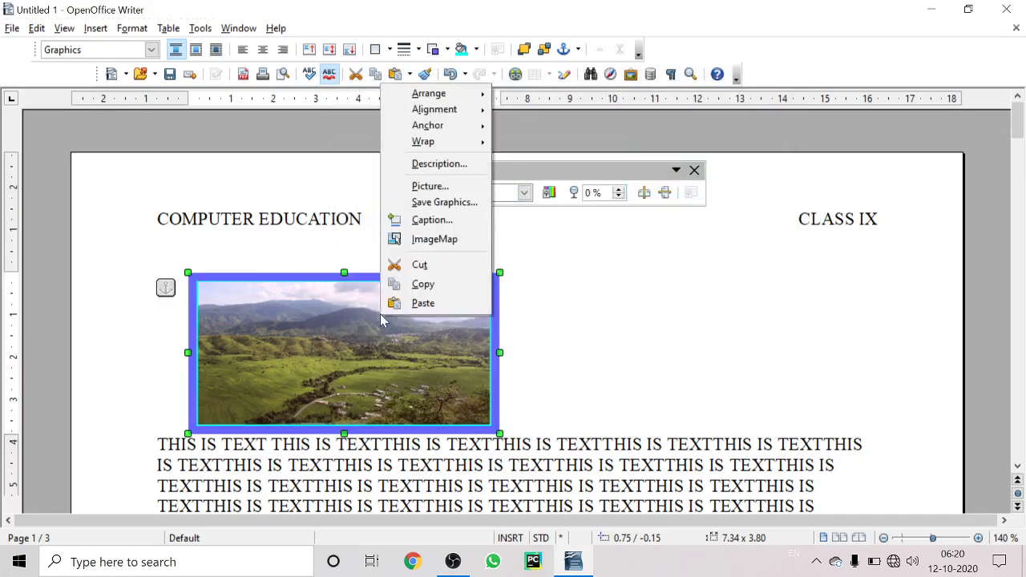
{"action": "left_click", "coordinate": [416, 187]}
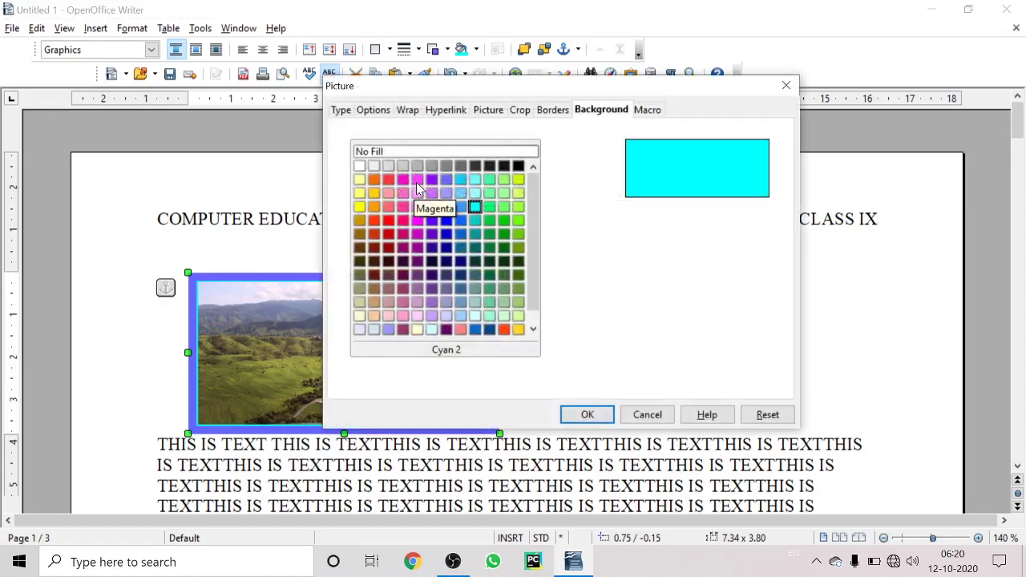
{"action": "left_click", "coordinate": [545, 111]}
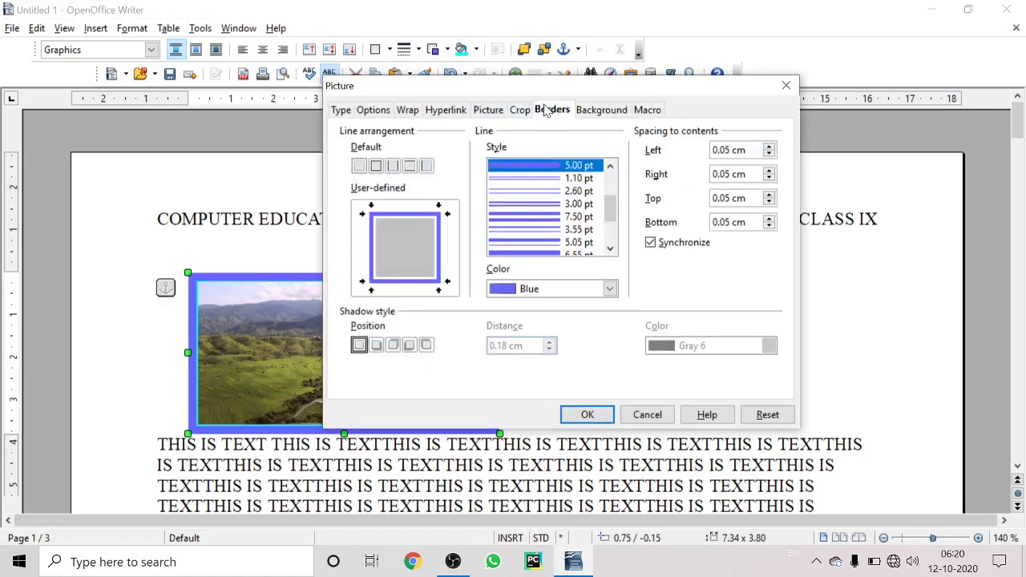
{"action": "left_click", "coordinate": [520, 110]}
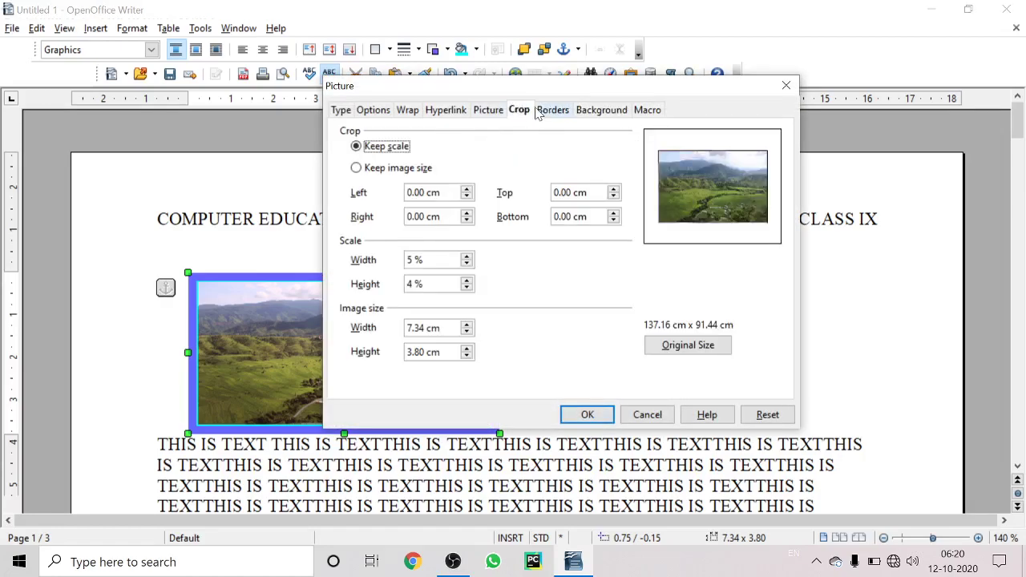
{"action": "left_click", "coordinate": [489, 114]}
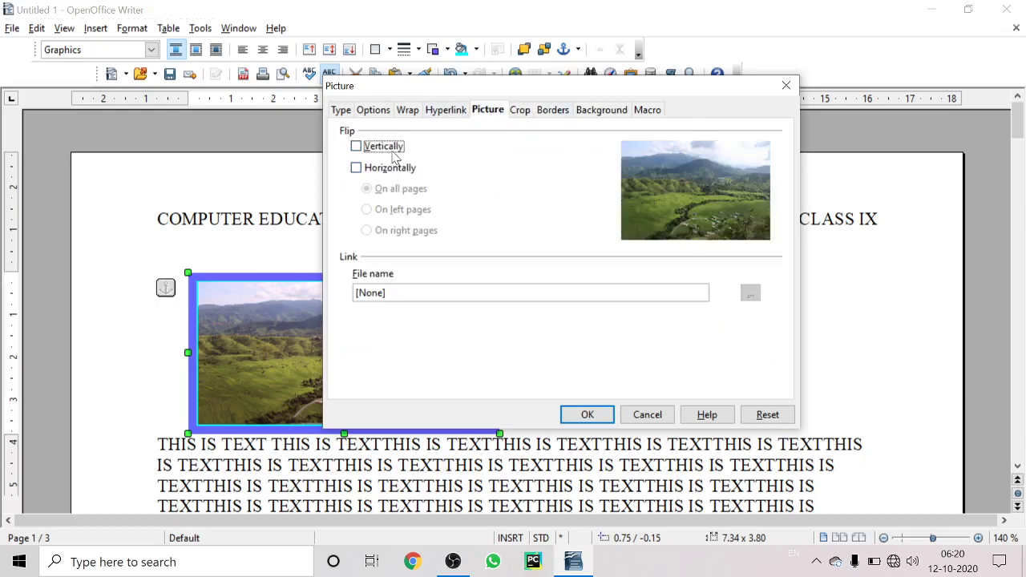
{"action": "left_click", "coordinate": [407, 110]}
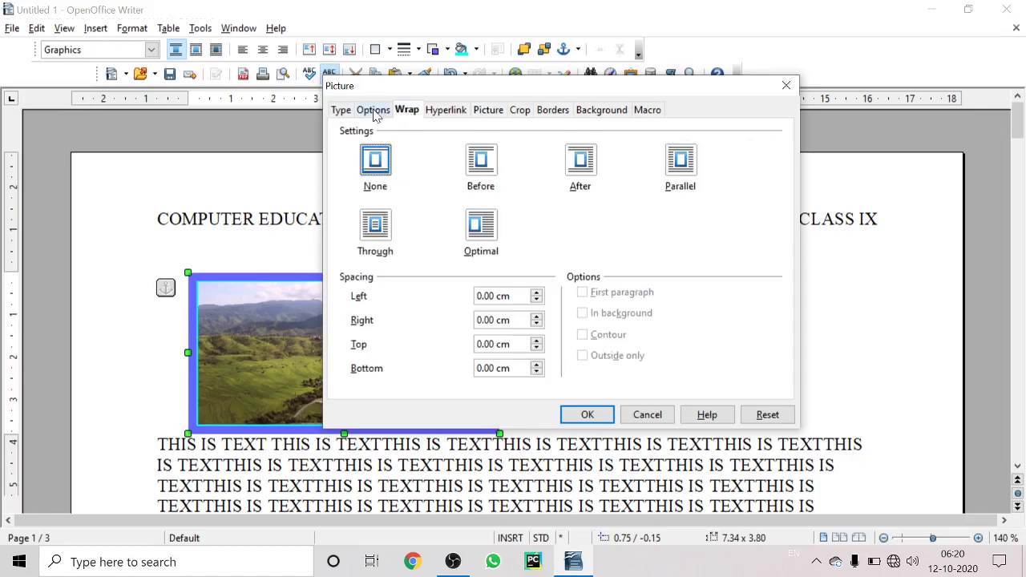
{"action": "left_click", "coordinate": [374, 115]}
{"action": "left_click", "coordinate": [352, 116]}
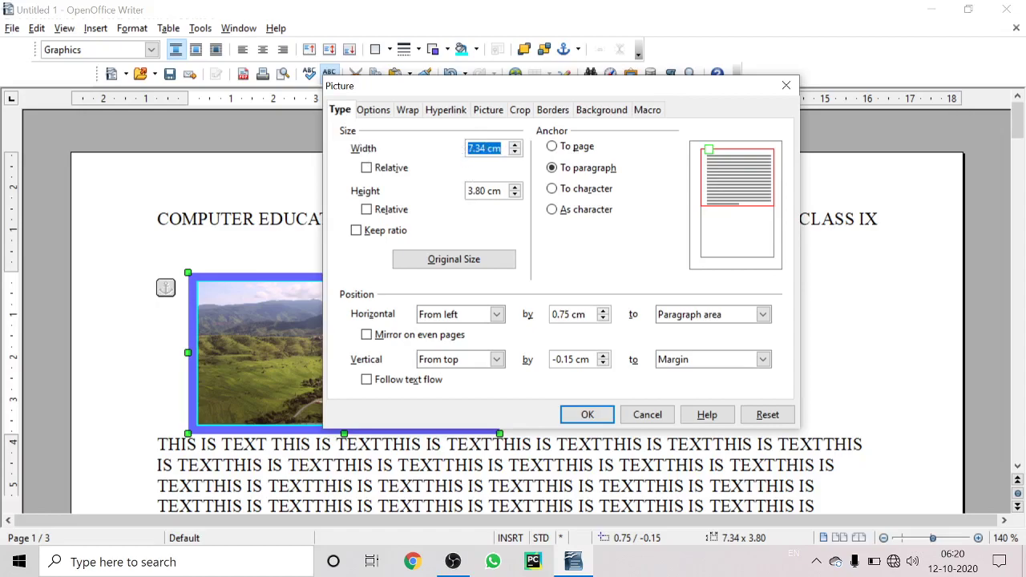
{"action": "left_click", "coordinate": [601, 110]}
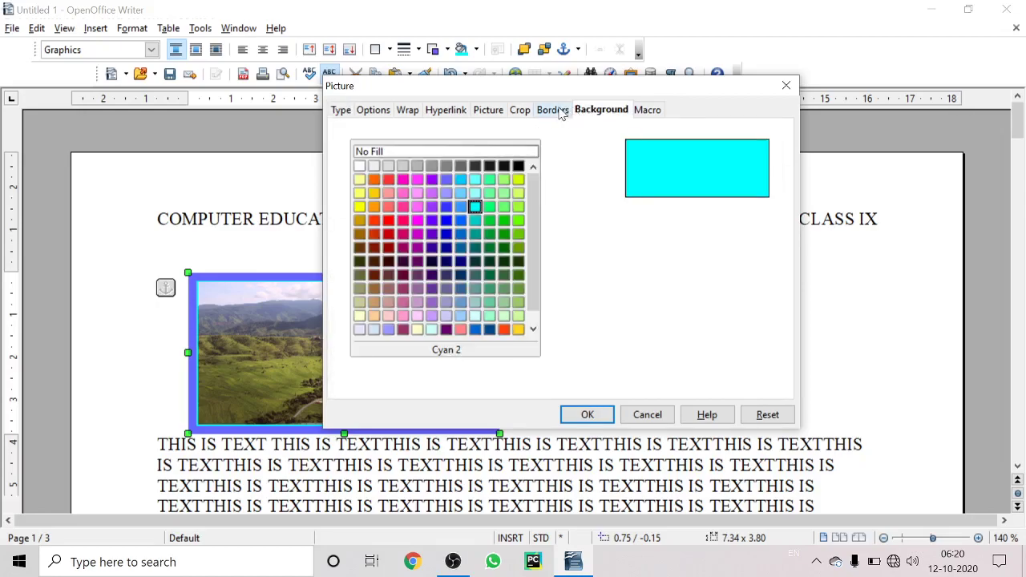
Step: Increase the synchronized spacing between the border and the picture to 0.45 cm on all sides
{"action": "left_click", "coordinate": [559, 111]}
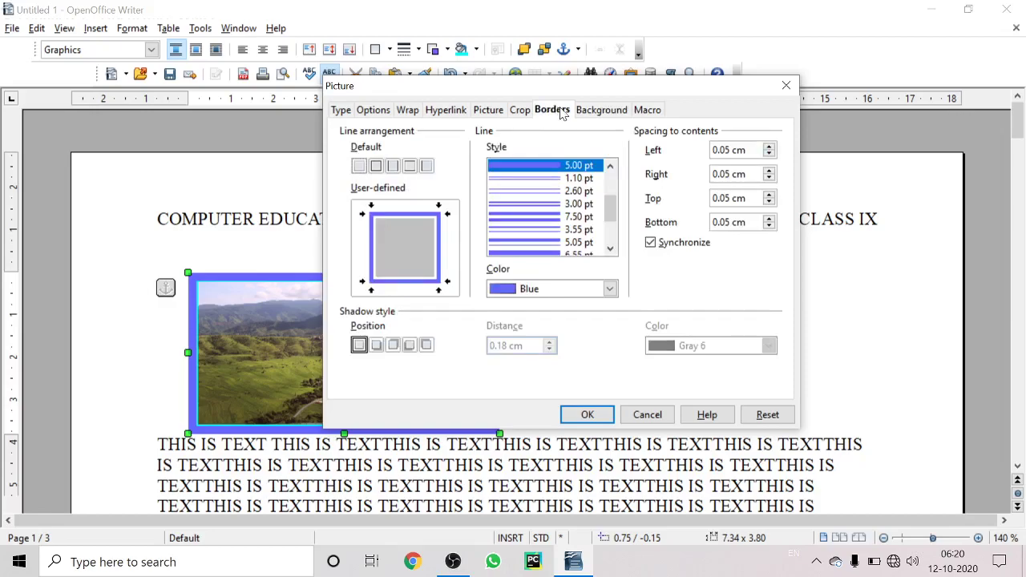
{"action": "left_click", "coordinate": [770, 147]}
{"action": "left_click", "coordinate": [769, 146]}
{"action": "left_click", "coordinate": [585, 415]}
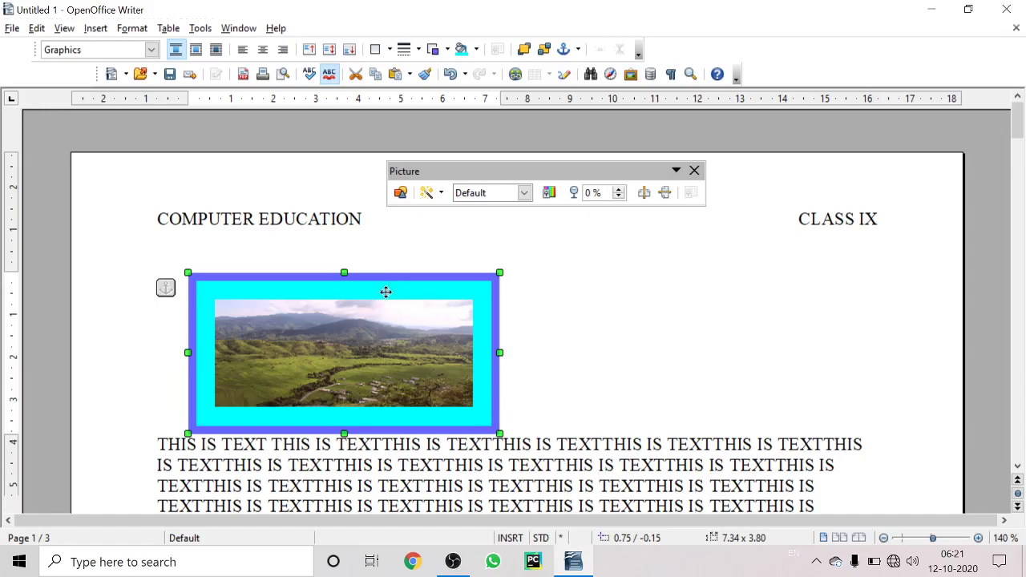
Step: Change the picture's background color to Pink 4 and enlarge the framed picture to about 8.03 by 4.73 cm
{"action": "right_click", "coordinate": [380, 340]}
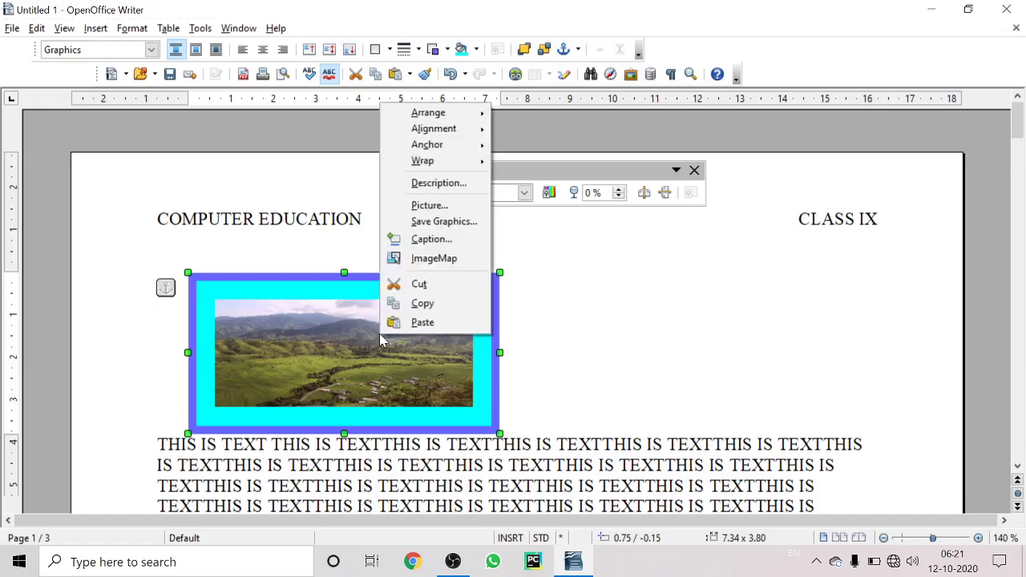
{"action": "left_click", "coordinate": [425, 205]}
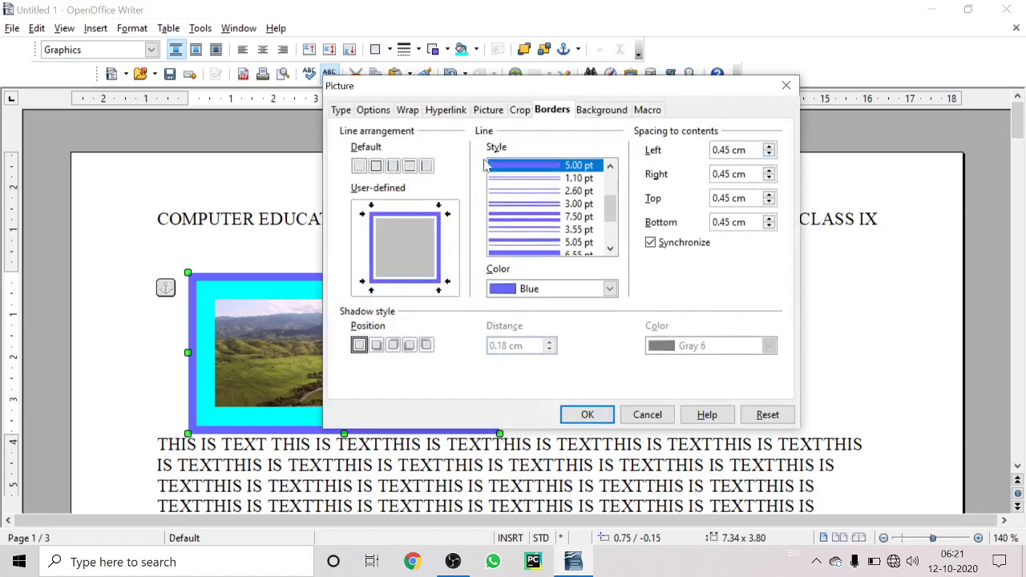
{"action": "left_click", "coordinate": [589, 111]}
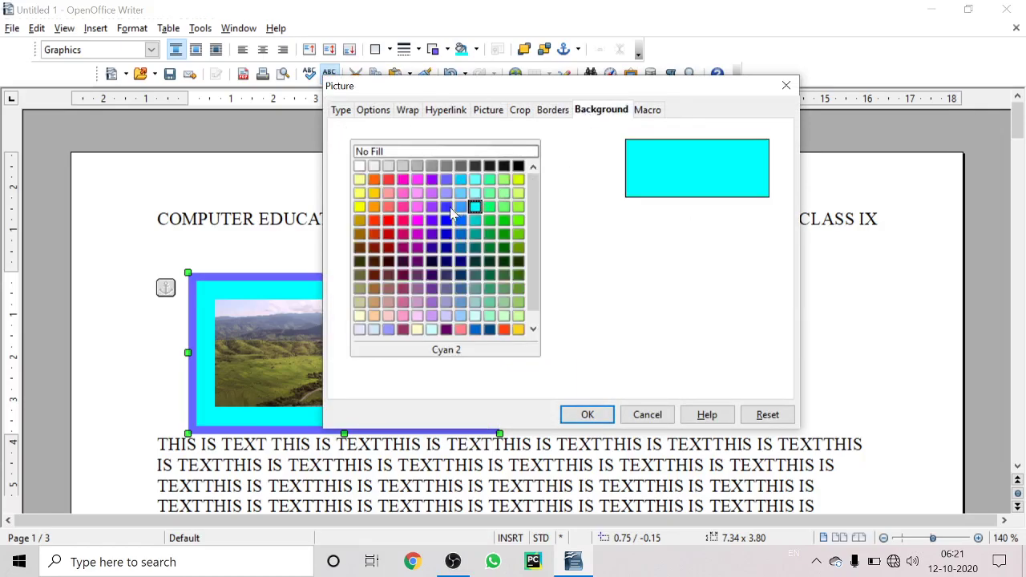
{"action": "left_click", "coordinate": [402, 234]}
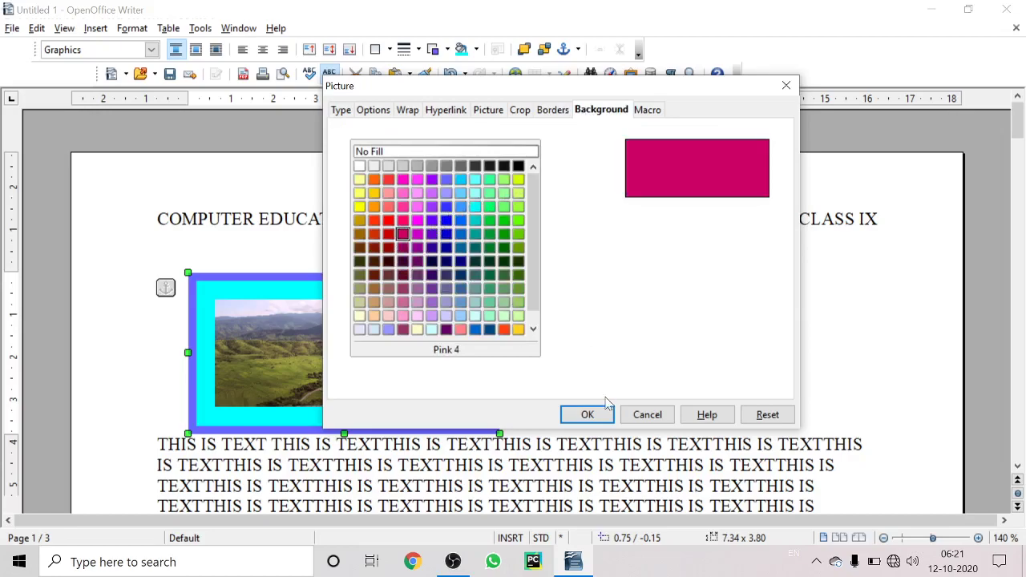
{"action": "left_click", "coordinate": [581, 413]}
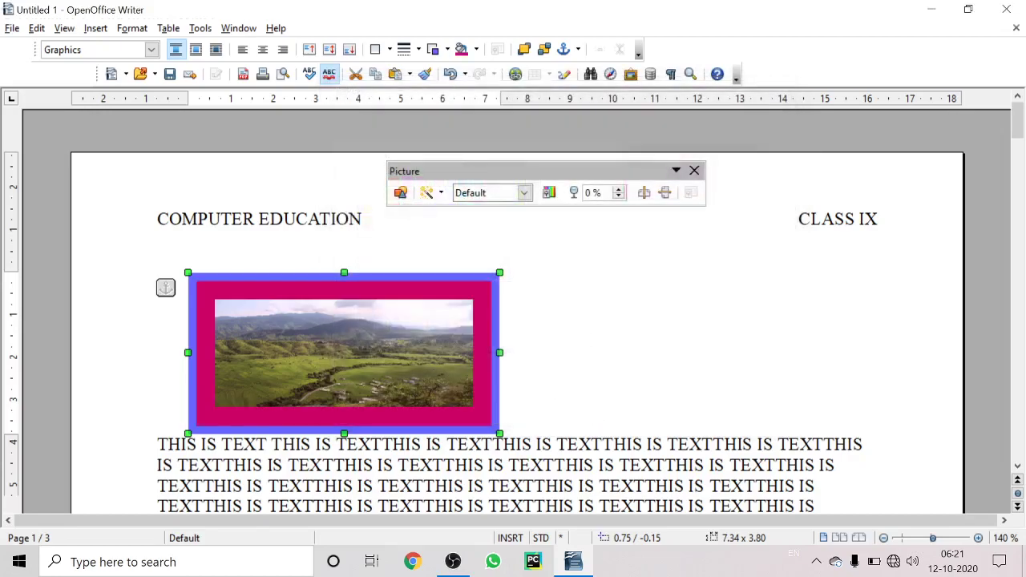
{"action": "left_click_drag", "start_coordinate": [499, 433], "coordinate": [529, 469]}
{"action": "scroll", "coordinate": [485, 401], "scroll_direction": "down", "scroll_amount": 3}
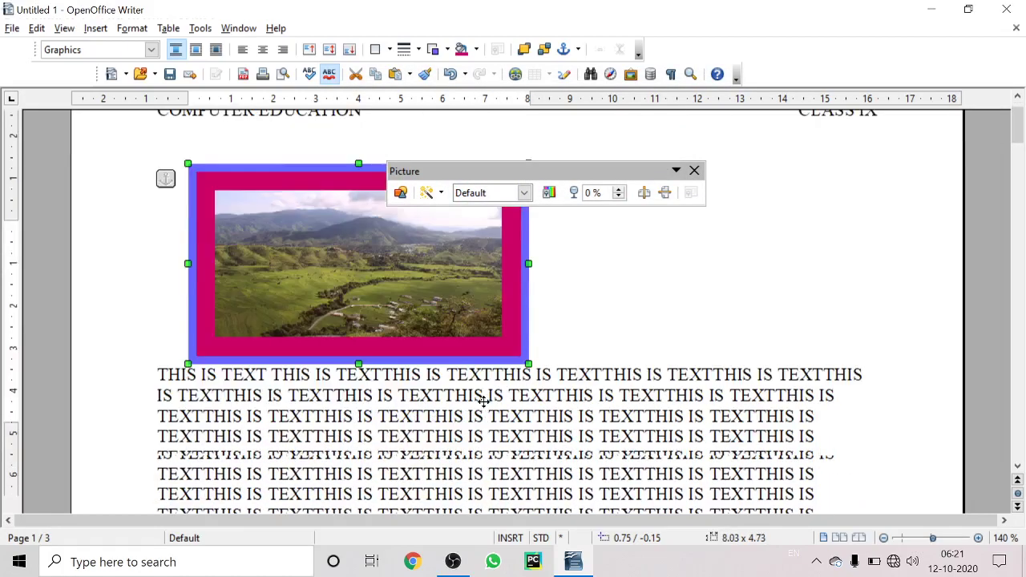
Step: Move the framed landscape picture below the second text line and back above the text
{"action": "scroll", "coordinate": [513, 312], "scroll_direction": "down", "scroll_amount": 1, "text": "ctrl"}
{"action": "scroll", "coordinate": [513, 313], "scroll_direction": "up", "scroll_amount": 2}
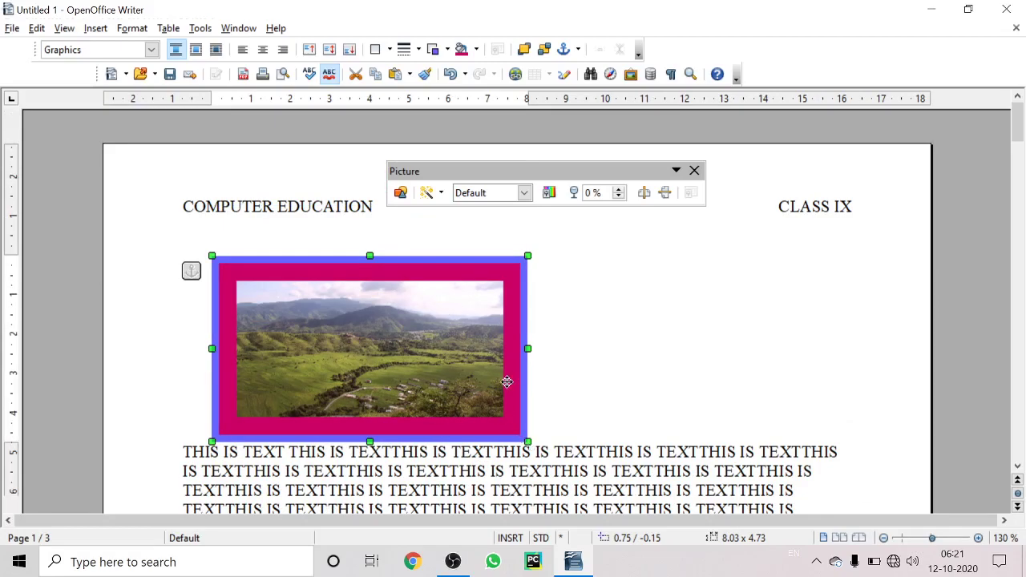
{"action": "left_click_drag", "start_coordinate": [438, 354], "coordinate": [408, 383]}
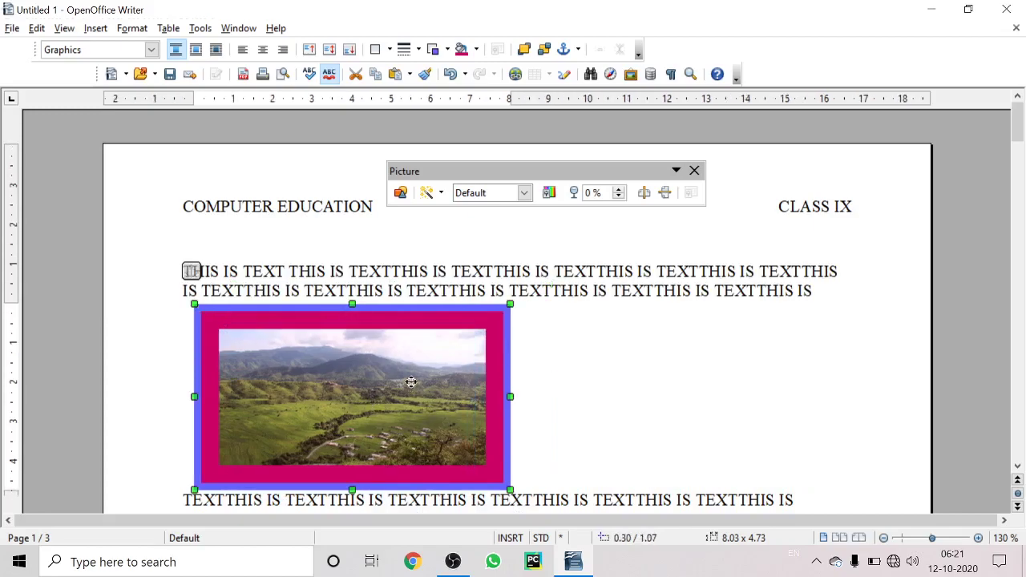
{"action": "scroll", "coordinate": [405, 370], "scroll_direction": "down", "scroll_amount": 1}
{"action": "left_click_drag", "start_coordinate": [402, 374], "coordinate": [400, 344]}
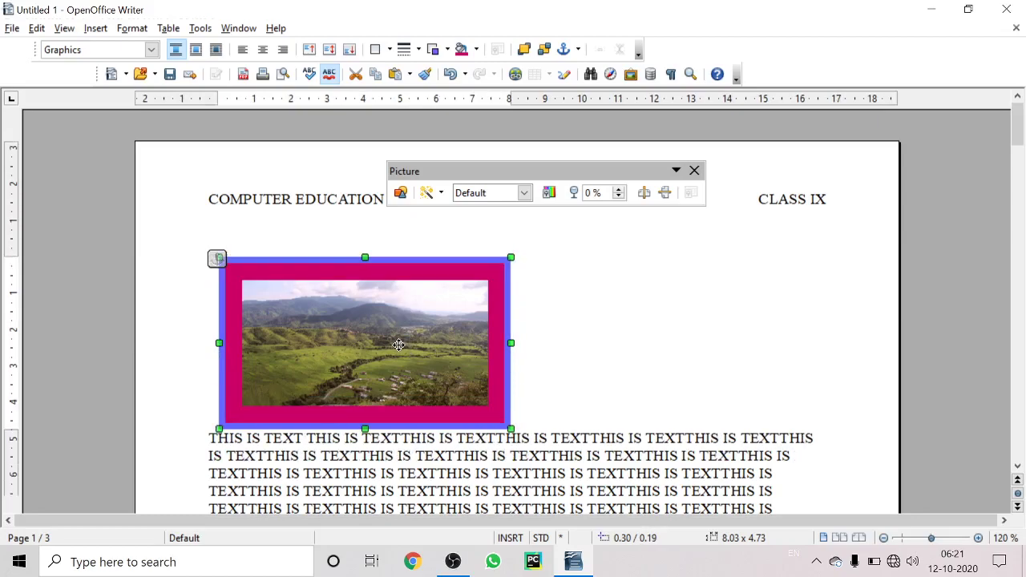
Step: Set the framed landscape picture's text wrap to Parallel and reposition it just below the second line of text
{"action": "right_click", "coordinate": [399, 345]}
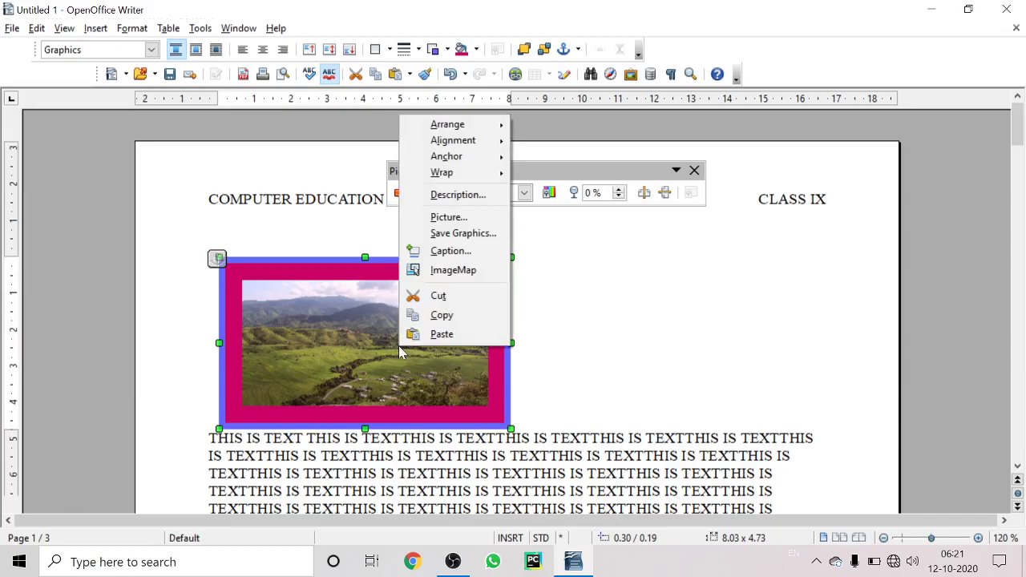
{"action": "left_click", "coordinate": [444, 220]}
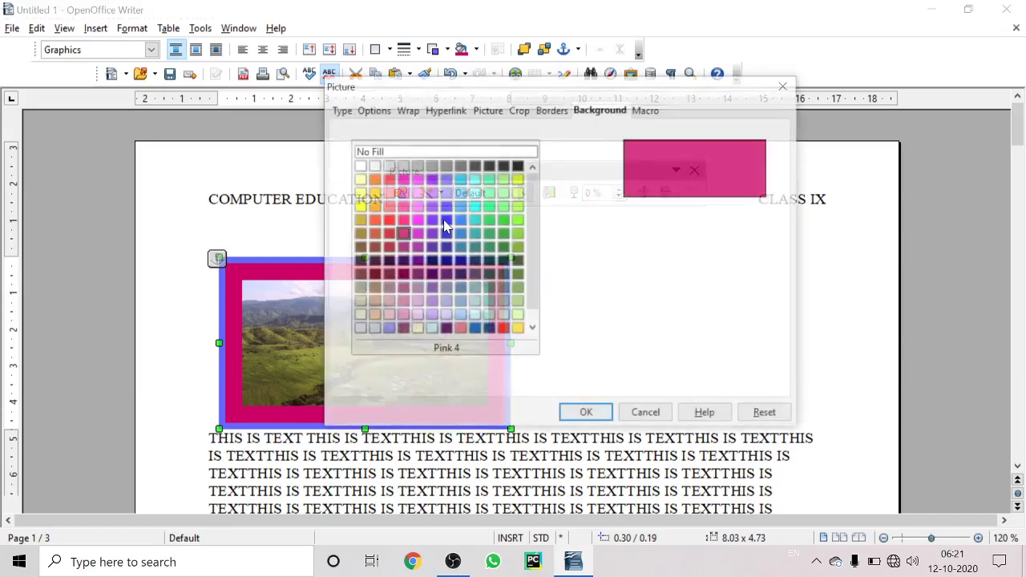
{"action": "left_click", "coordinate": [406, 110]}
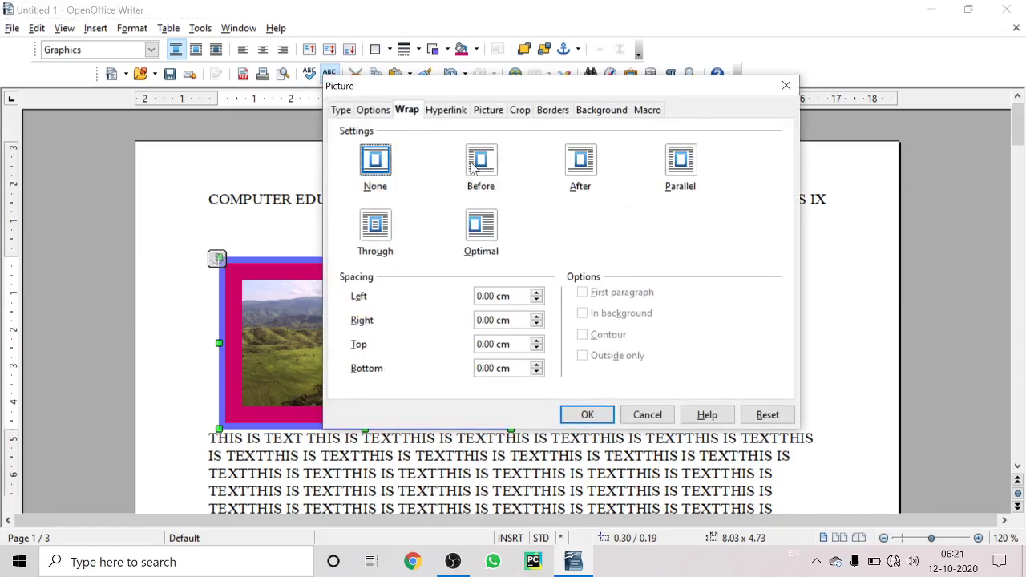
{"action": "left_click", "coordinate": [685, 170]}
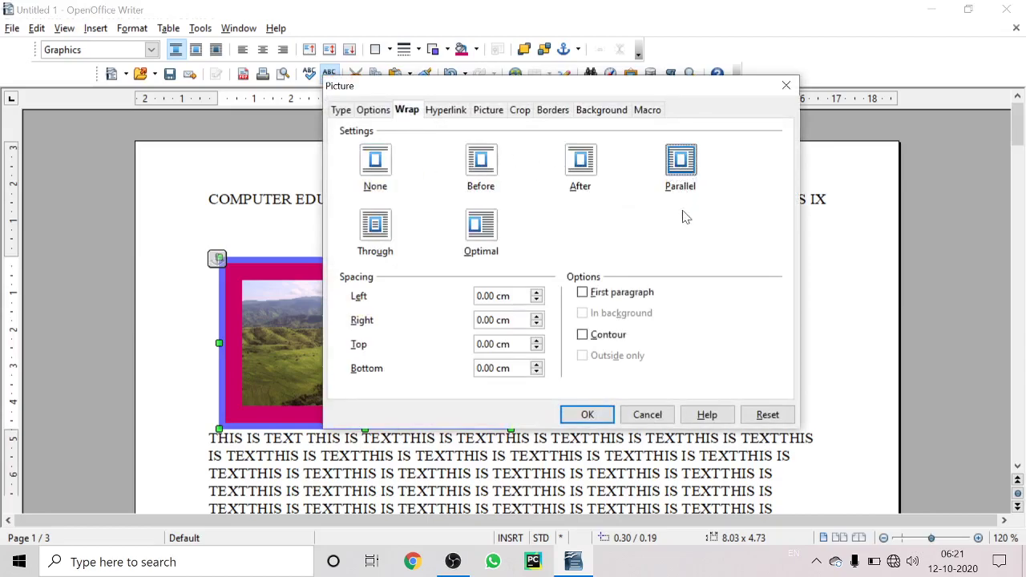
{"action": "left_click", "coordinate": [587, 415]}
{"action": "left_click_drag", "start_coordinate": [386, 347], "coordinate": [424, 377]}
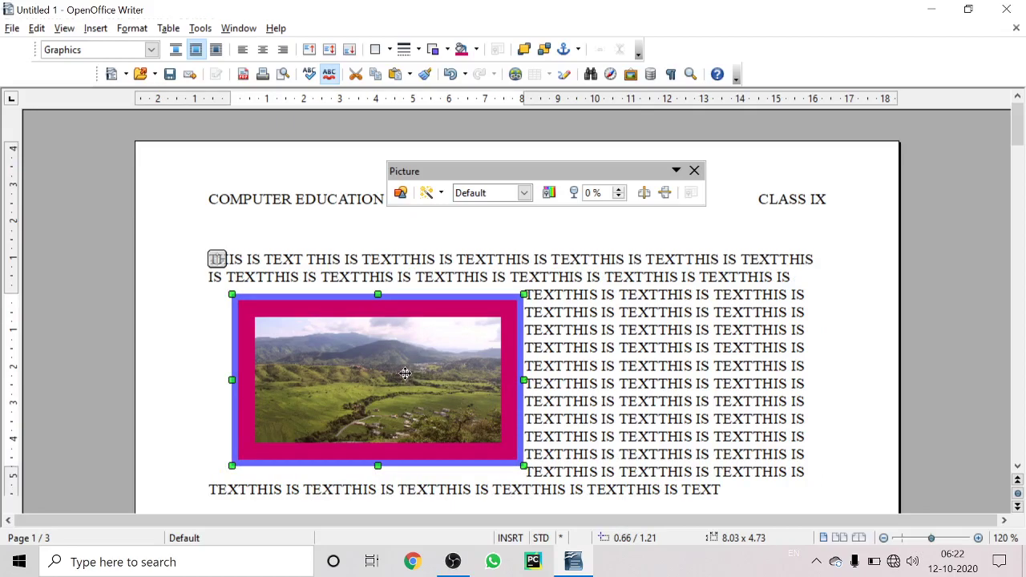
Step: Insert the picture slide006 from the Pictures folder at the end of the body text
{"action": "scroll", "coordinate": [406, 374], "scroll_direction": "down", "scroll_amount": 5}
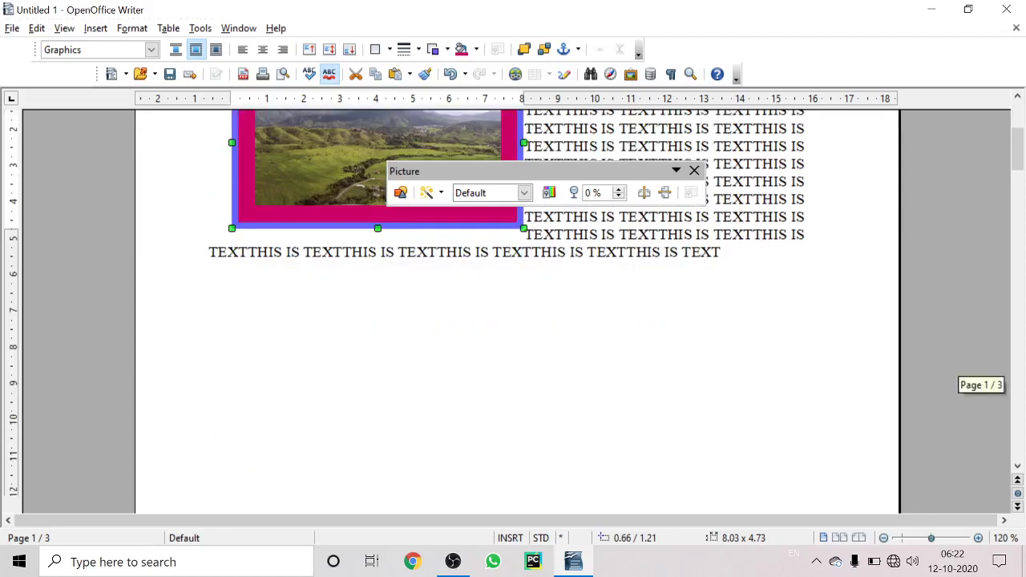
{"action": "left_click", "coordinate": [721, 252]}
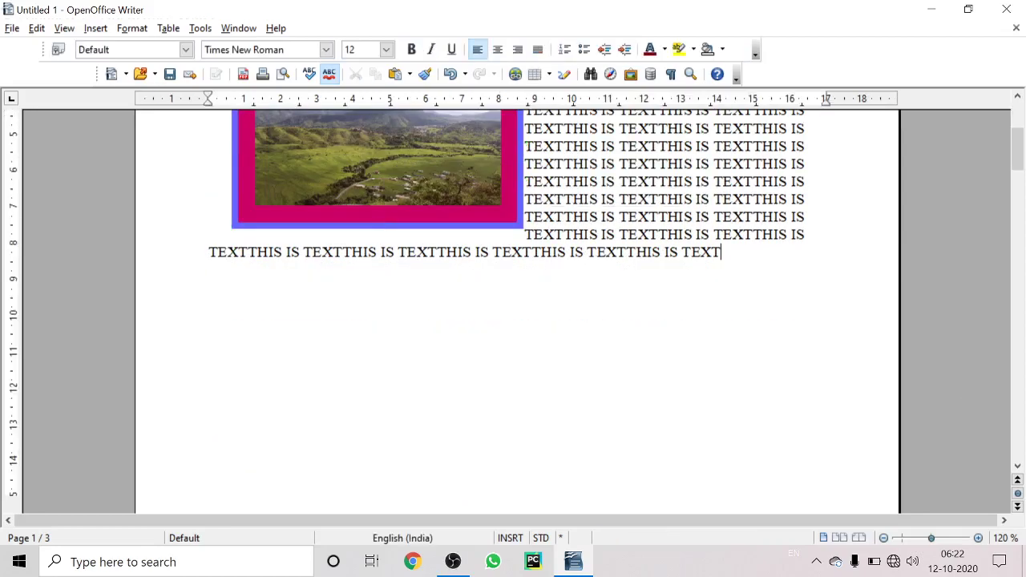
{"action": "left_click", "coordinate": [98, 30]}
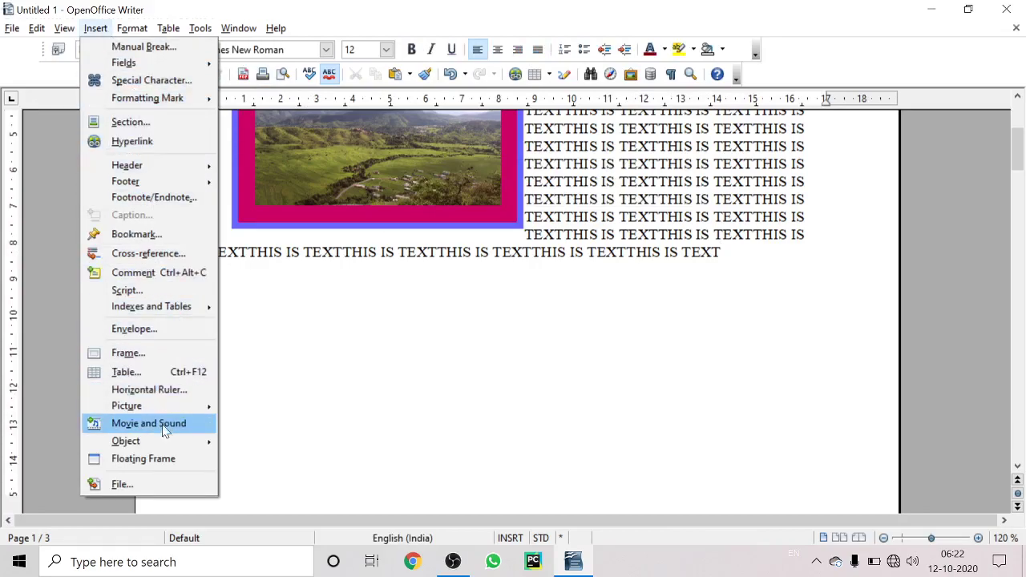
{"action": "mouse_move", "coordinate": [170, 410]}
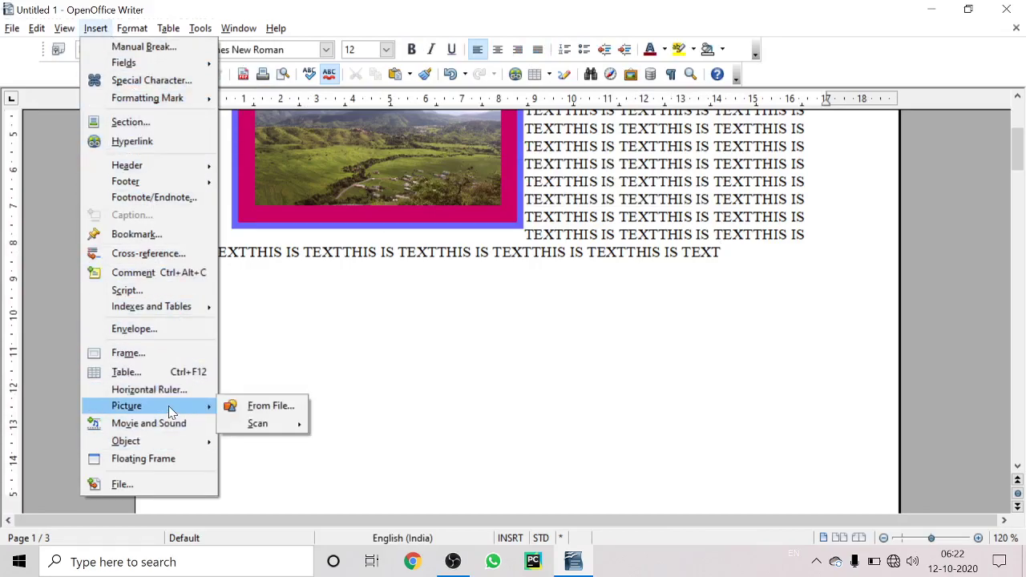
{"action": "left_click", "coordinate": [255, 407]}
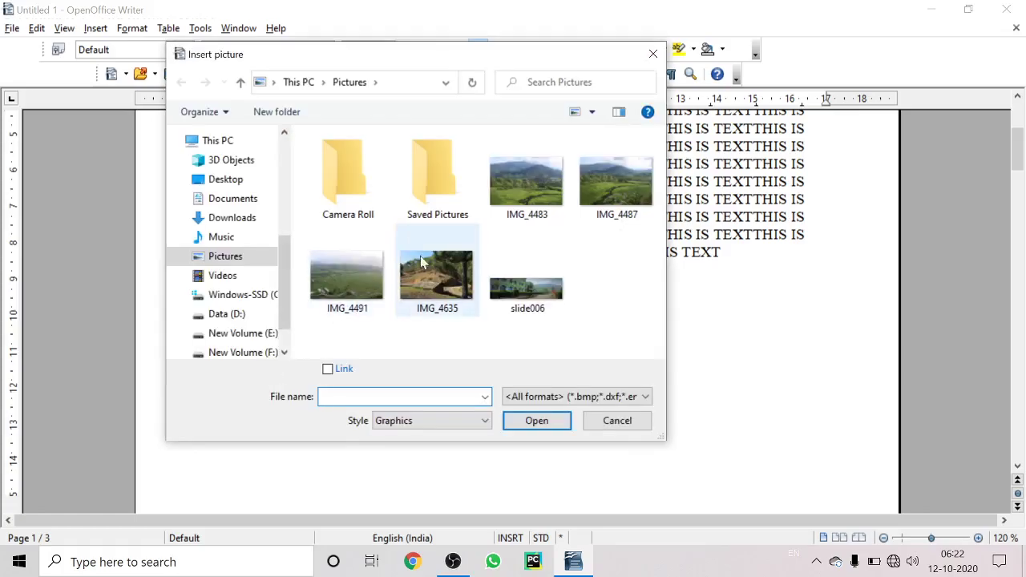
{"action": "left_click", "coordinate": [517, 284]}
{"action": "left_click", "coordinate": [520, 422]}
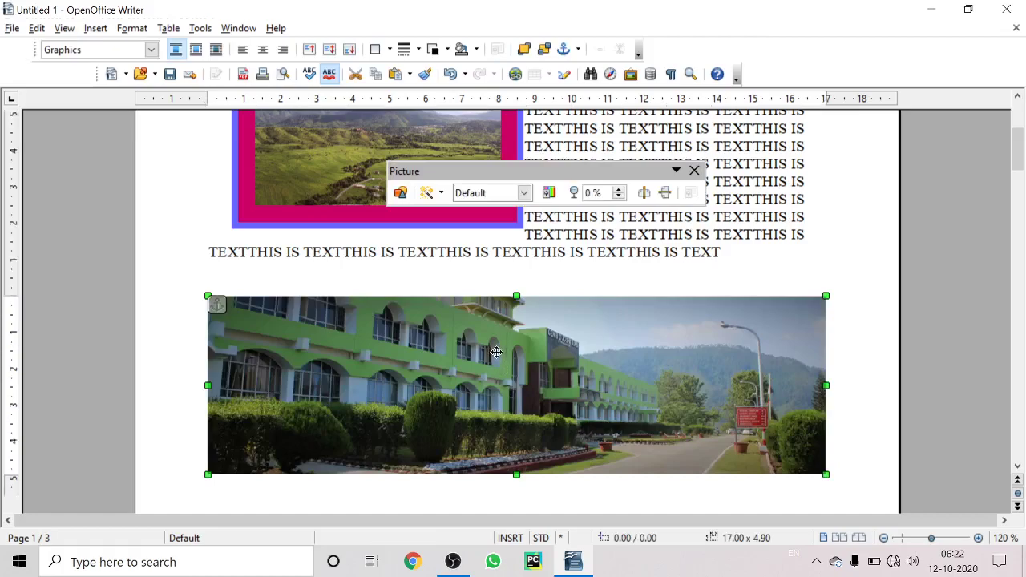
Step: Review the building picture's wrap, border, background, crop, flip, options, size and anchor settings without changing them
{"action": "right_click", "coordinate": [497, 350]}
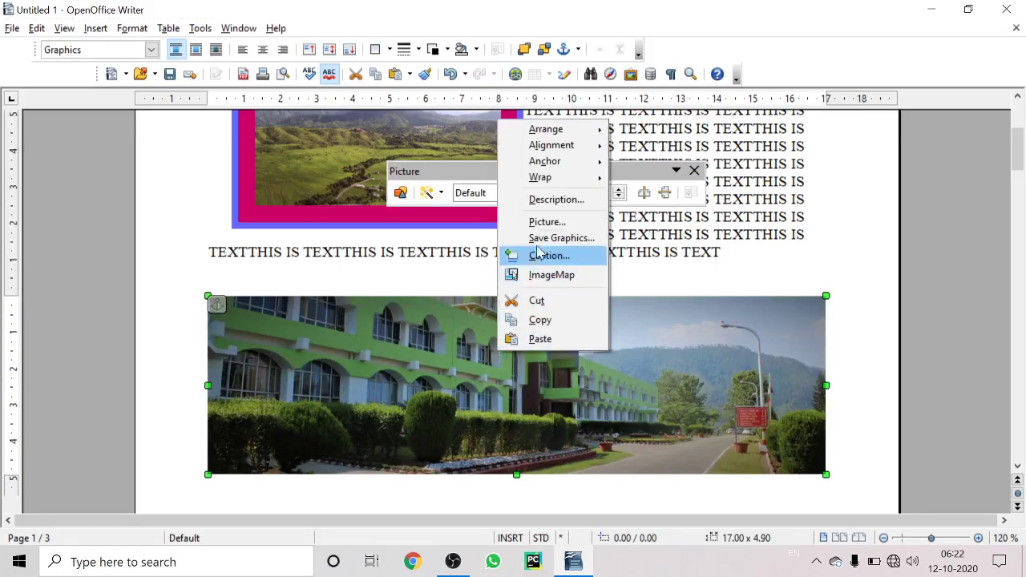
{"action": "left_click", "coordinate": [547, 225]}
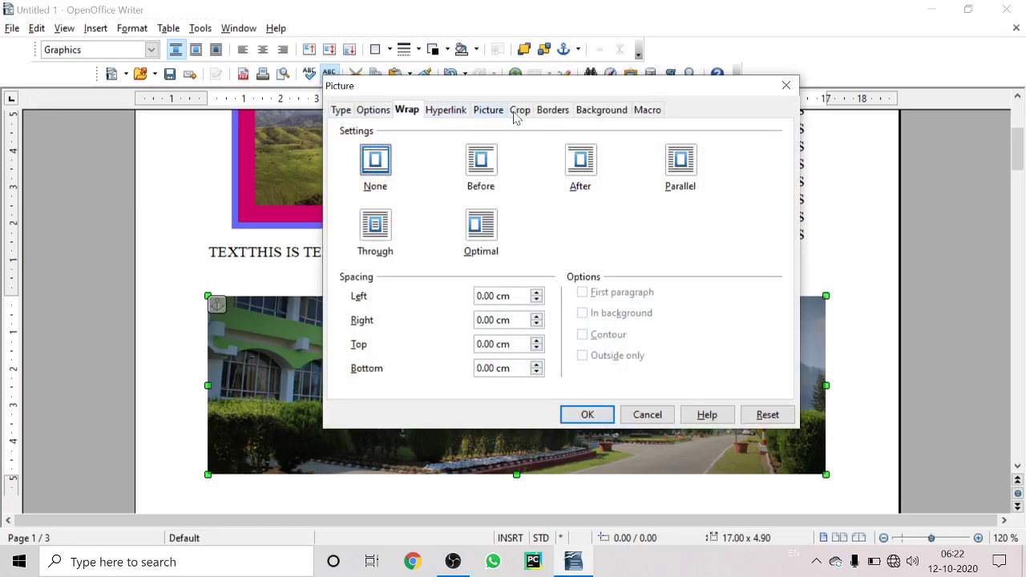
{"action": "left_click", "coordinate": [547, 112]}
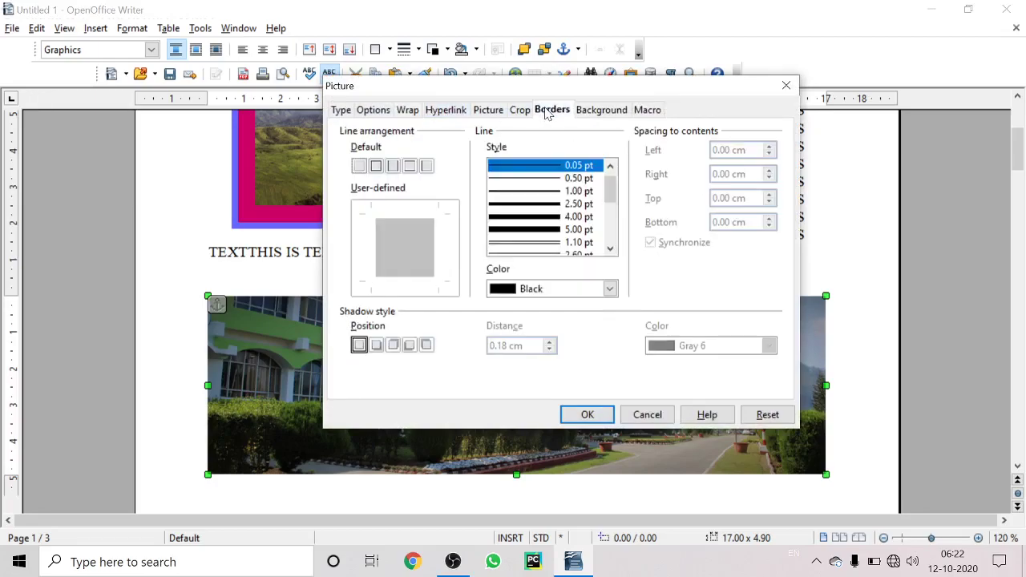
{"action": "left_click", "coordinate": [593, 111]}
{"action": "left_click", "coordinate": [517, 111]}
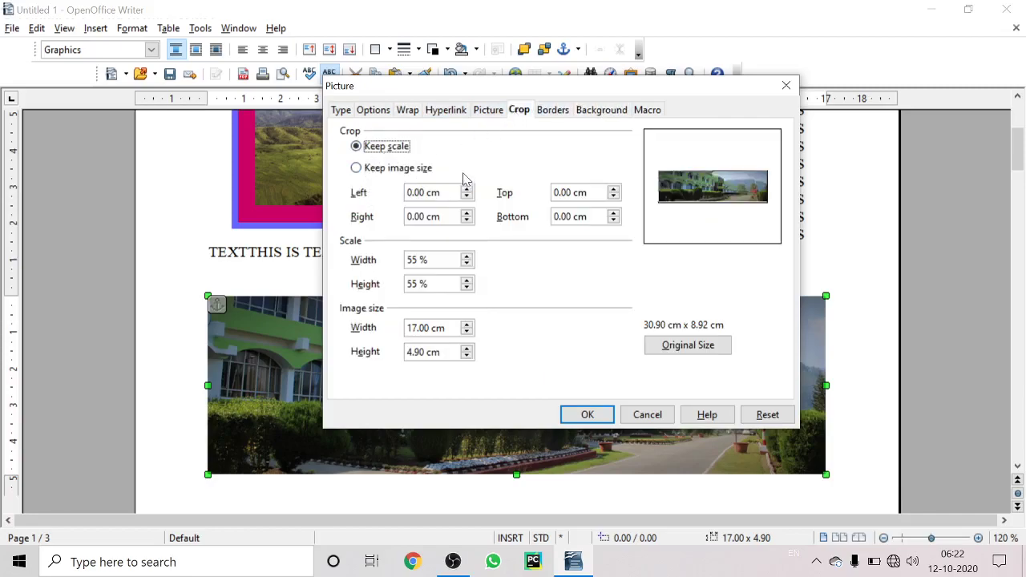
{"action": "left_click", "coordinate": [478, 114]}
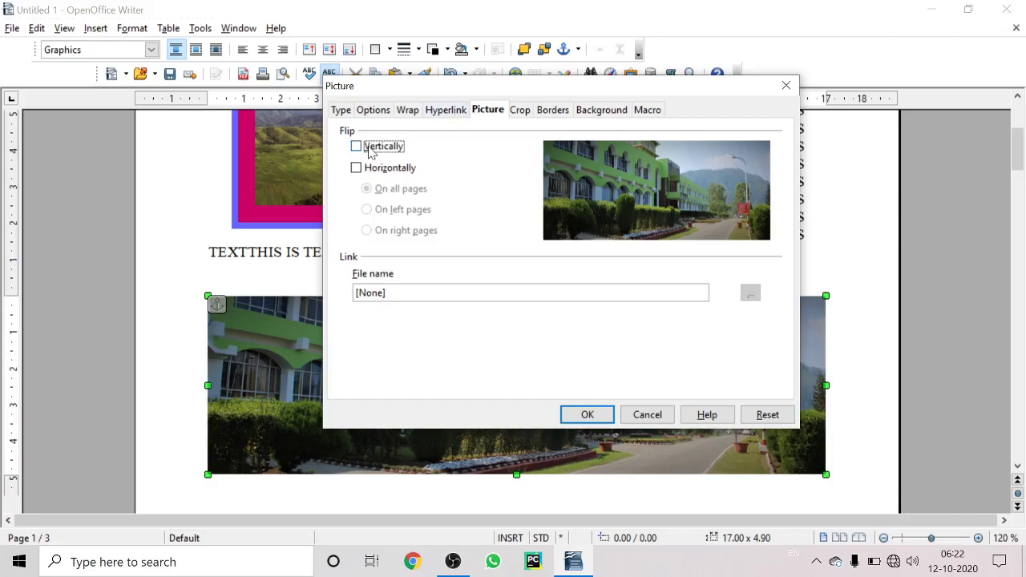
{"action": "left_click", "coordinate": [404, 112]}
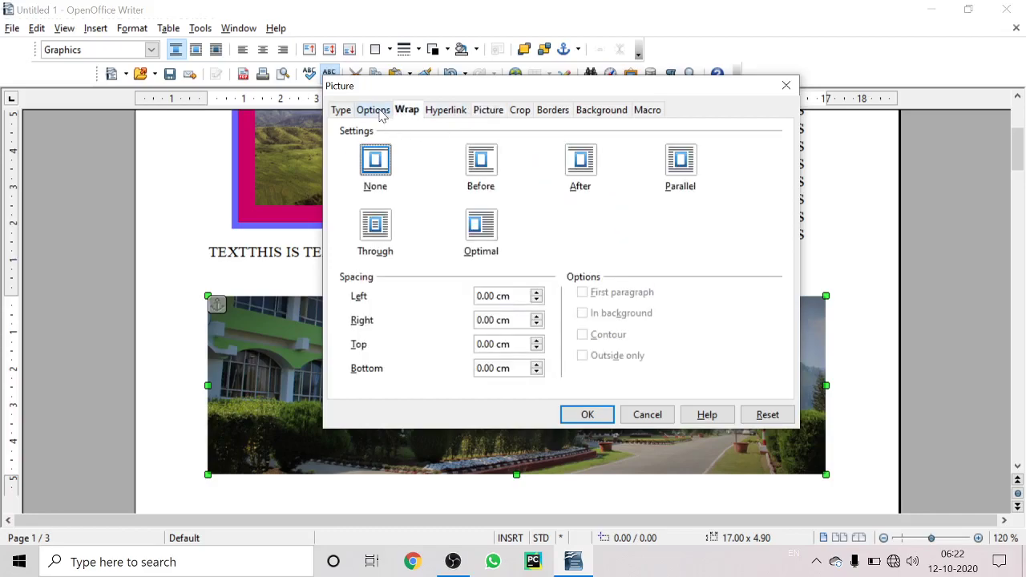
{"action": "left_click", "coordinate": [379, 113]}
{"action": "left_click", "coordinate": [356, 114]}
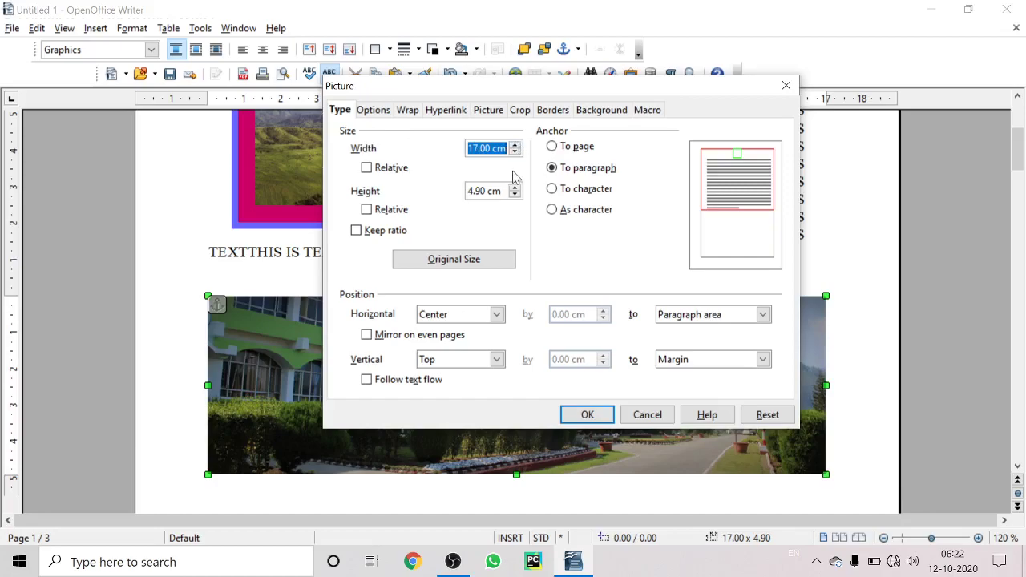
{"action": "left_click", "coordinate": [783, 87]}
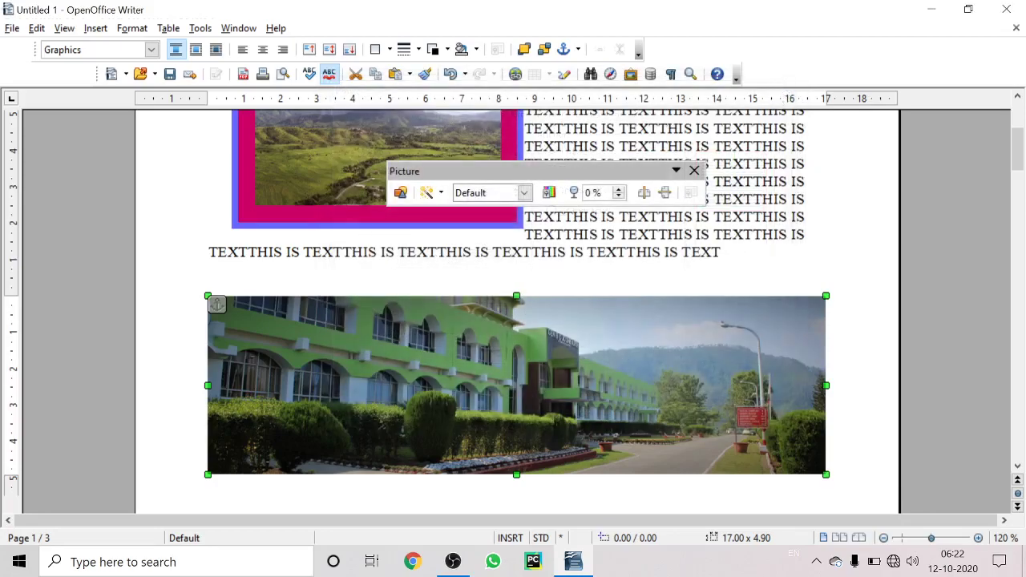
Step: Shrink the building picture to about 12.61 by 4.10 cm
{"action": "left_click_drag", "start_coordinate": [826, 296], "coordinate": [666, 324]}
{"action": "scroll", "coordinate": [348, 360], "scroll_direction": "up", "scroll_amount": 5}
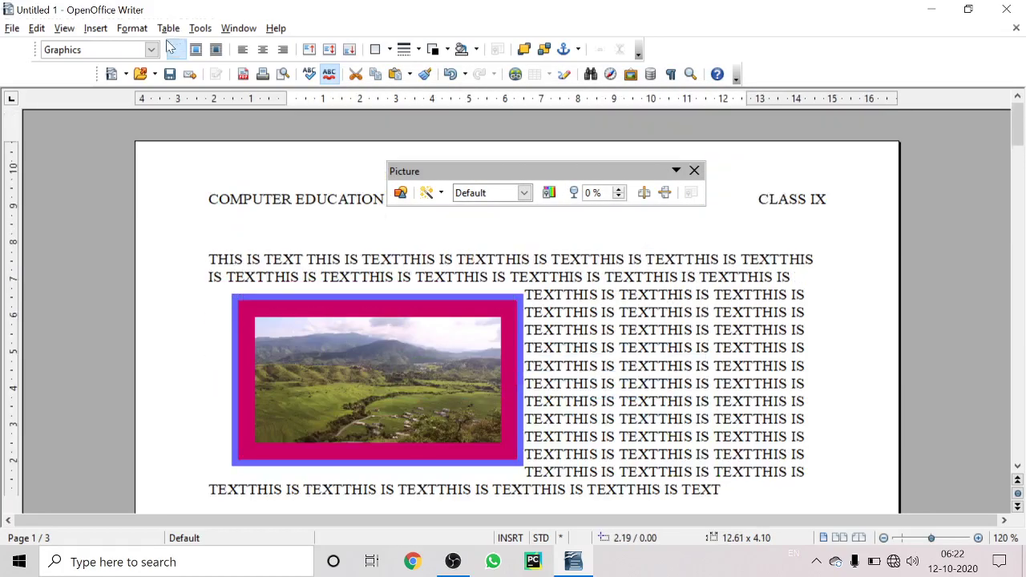
{"action": "left_click", "coordinate": [97, 30]}
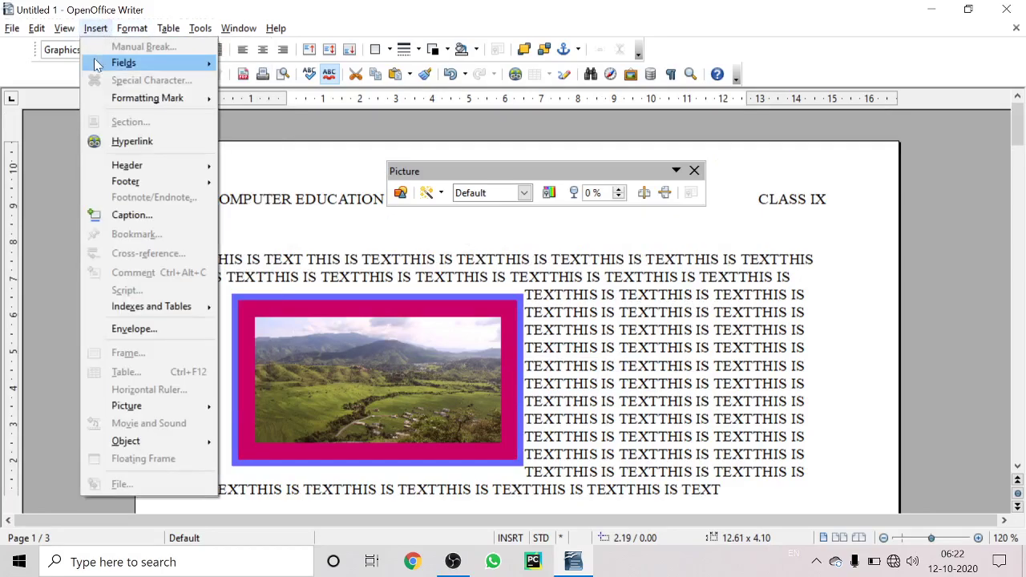
{"action": "mouse_move", "coordinate": [95, 56]}
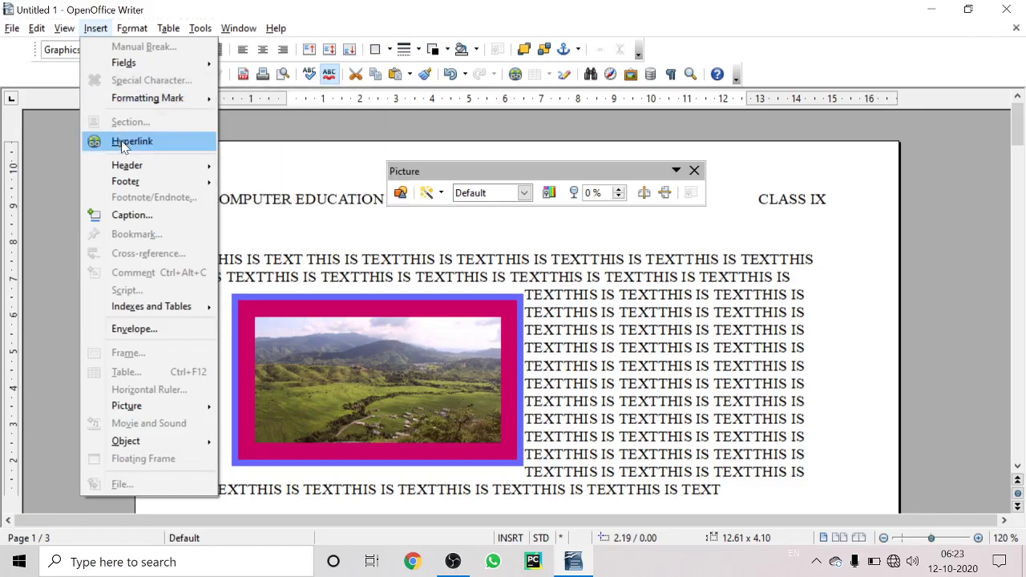
{"action": "mouse_move", "coordinate": [126, 182]}
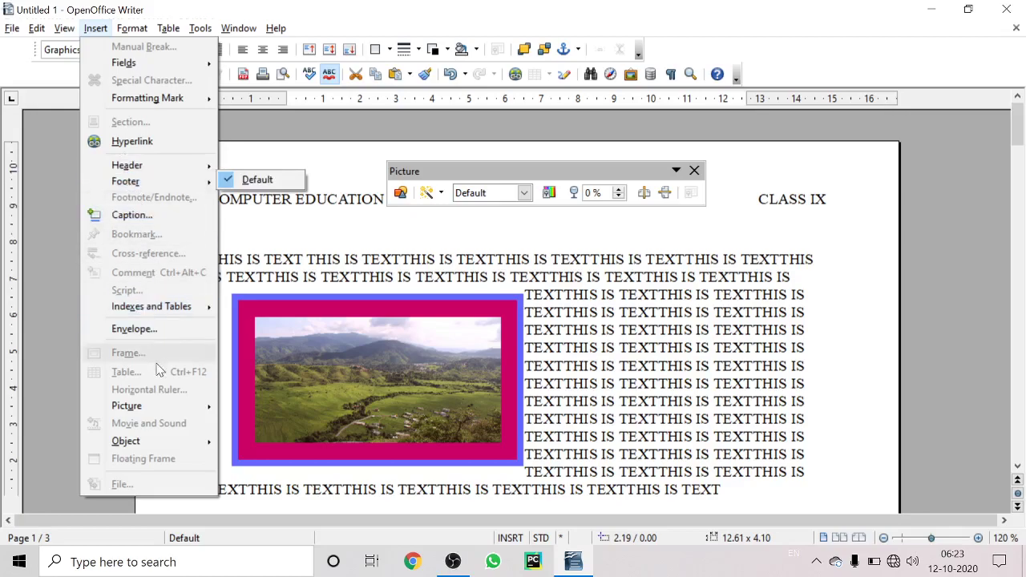
{"action": "mouse_move", "coordinate": [164, 405]}
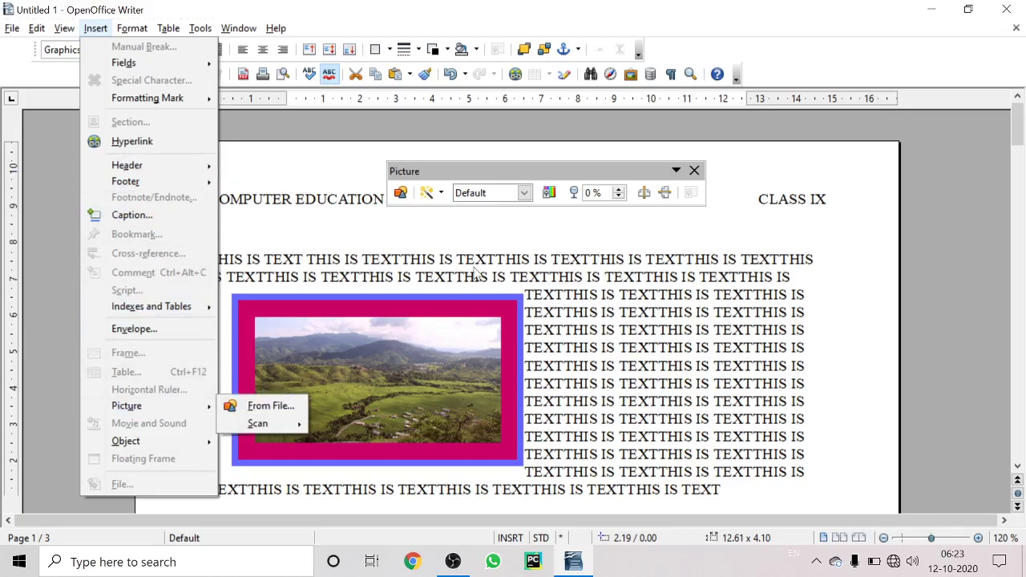